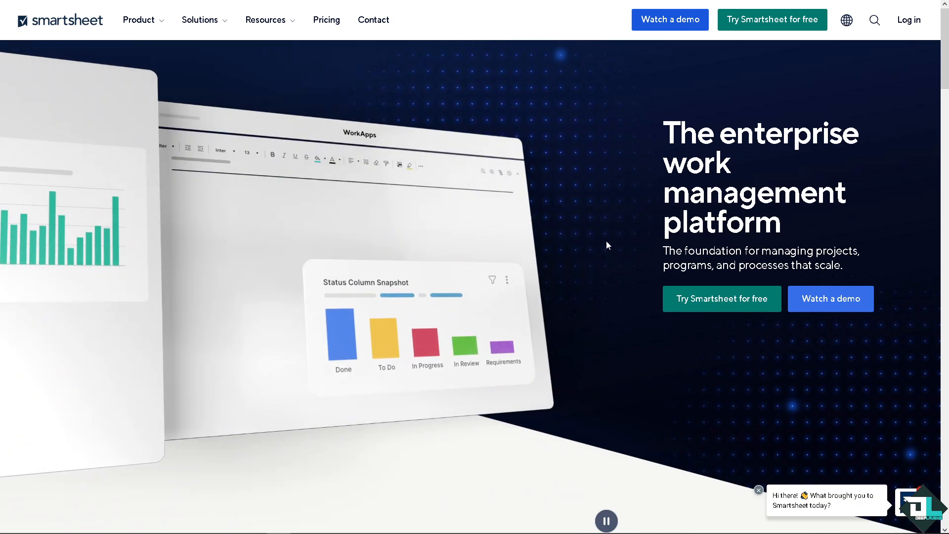
Create a new form for the How To Add A Signature Field To A Form sheet.
left_click(698, 300)
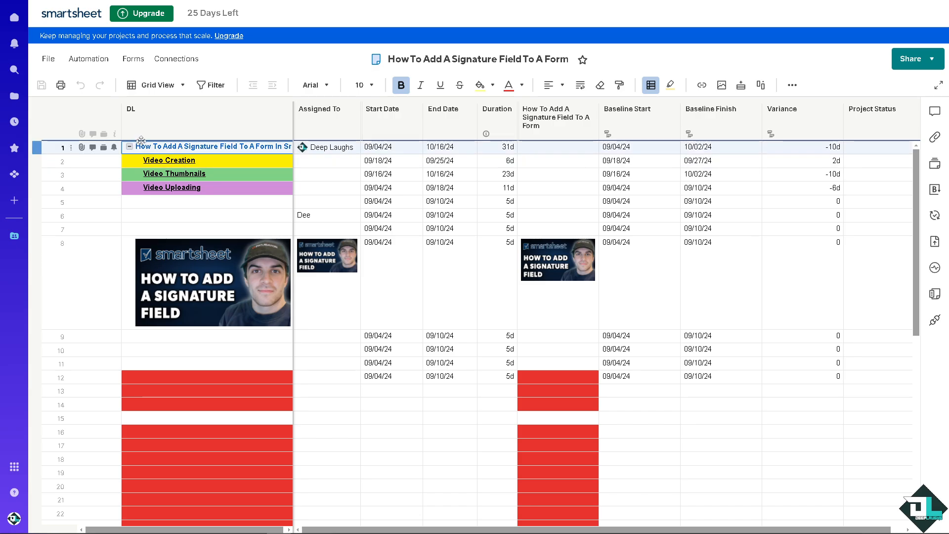
left_click(131, 60)
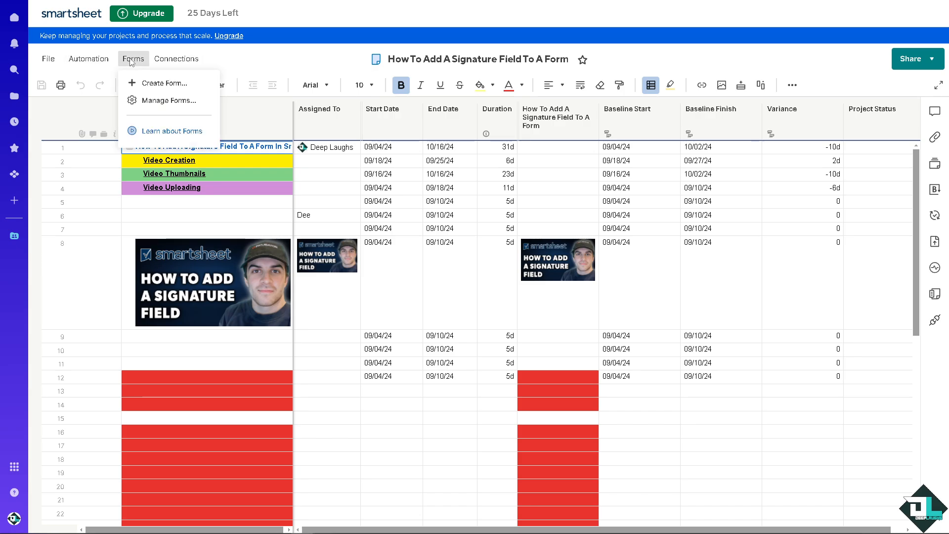
left_click(159, 101)
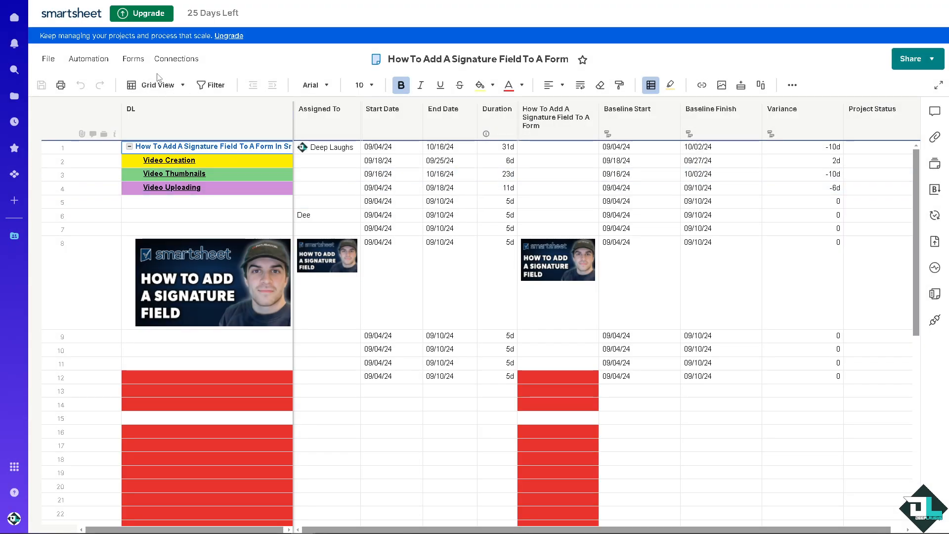
left_click(138, 62)
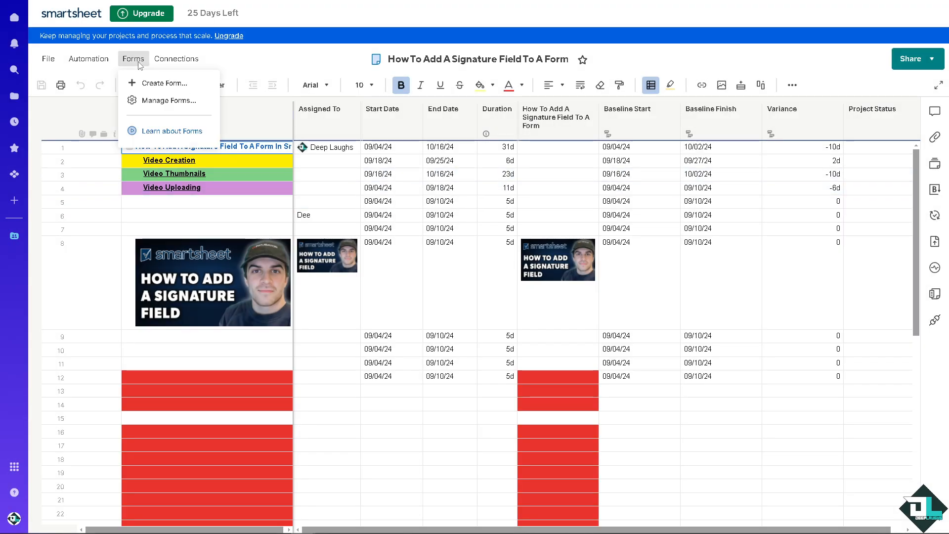
left_click(150, 83)
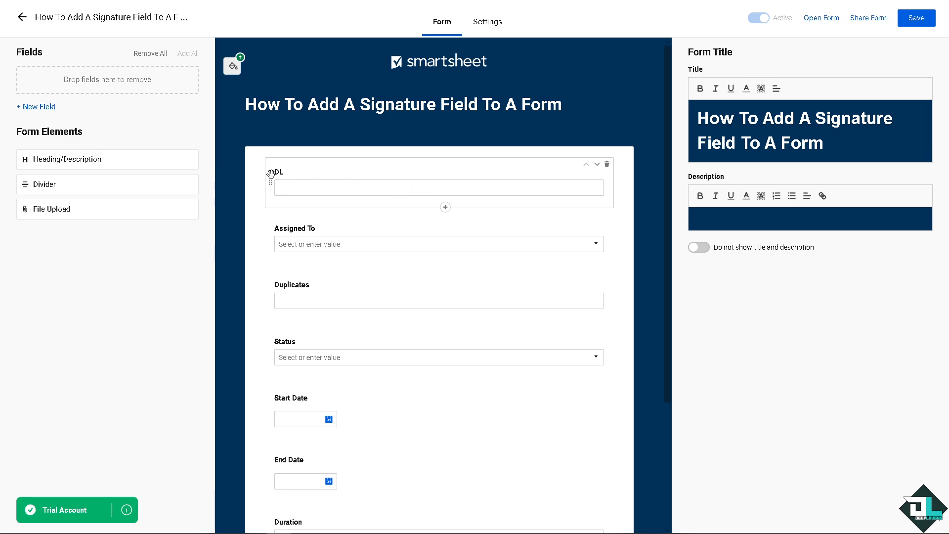
Reorder the form's first fields so that Assigned To comes first, followed by Duplicates and DL.
left_click(597, 164)
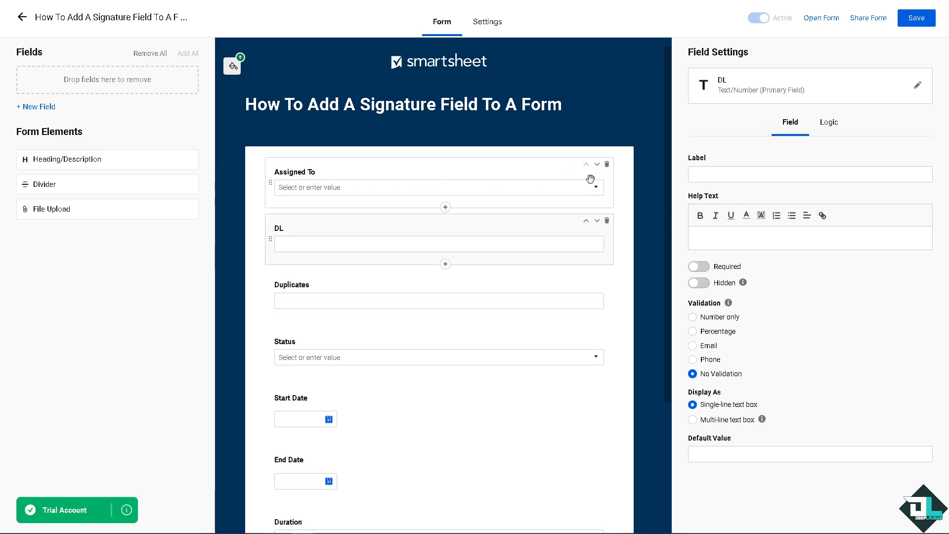
left_click_drag(499, 190, 502, 258)
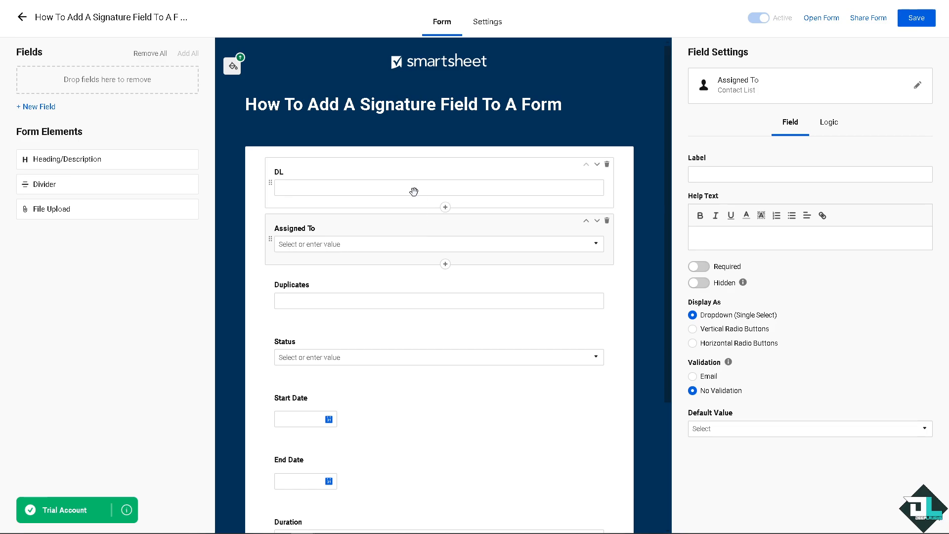
left_click_drag(414, 191, 409, 259)
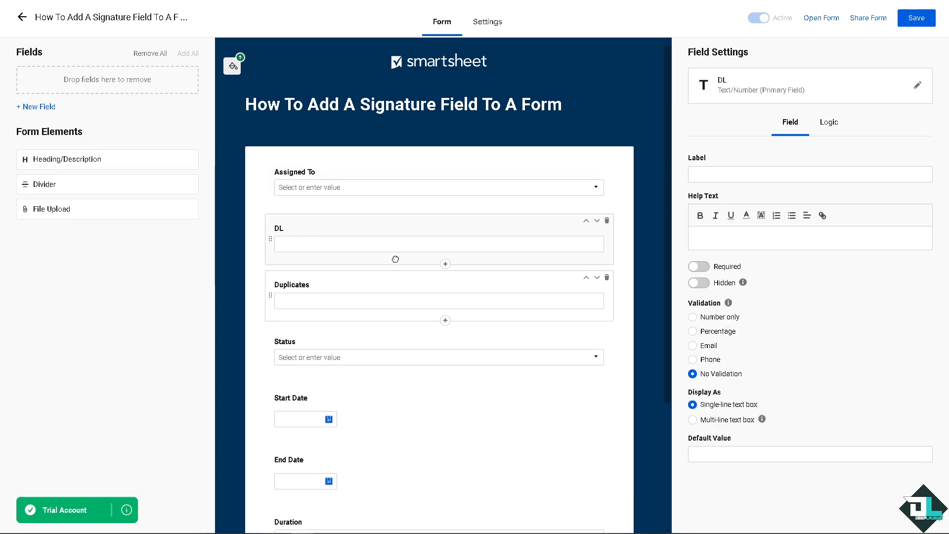
left_click_drag(395, 297, 398, 253)
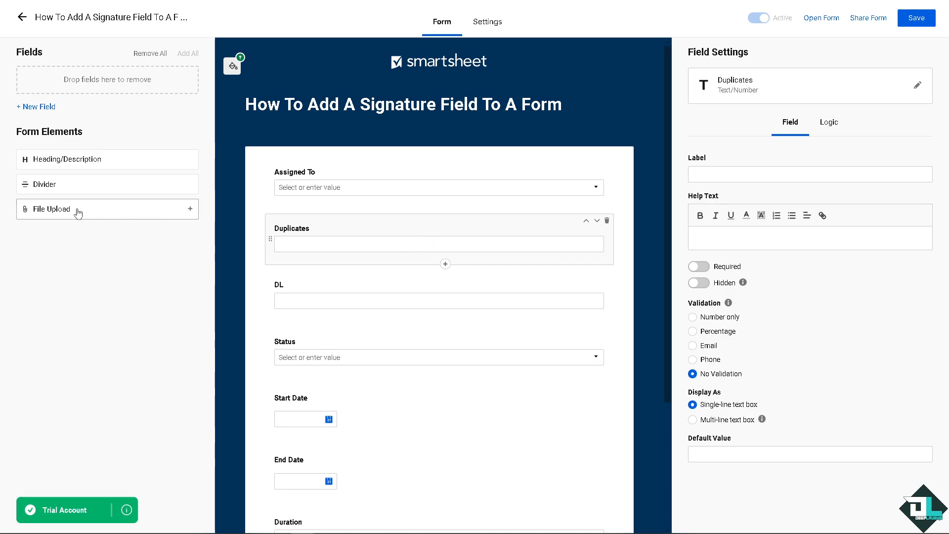
Add a File Upload element at the end of the form, below Project Status, and label it Signature.
left_click_drag(77, 213, 349, 485)
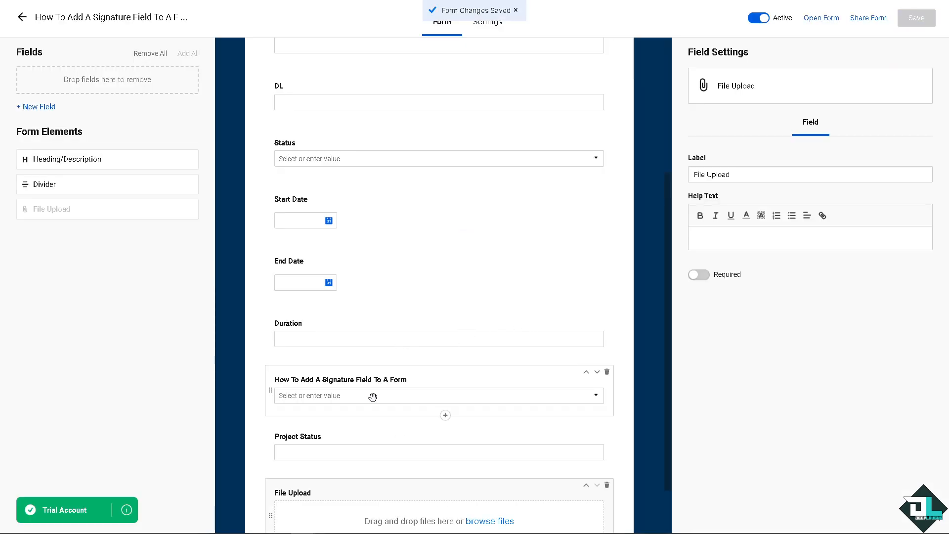
scroll(369, 451, "down", 1)
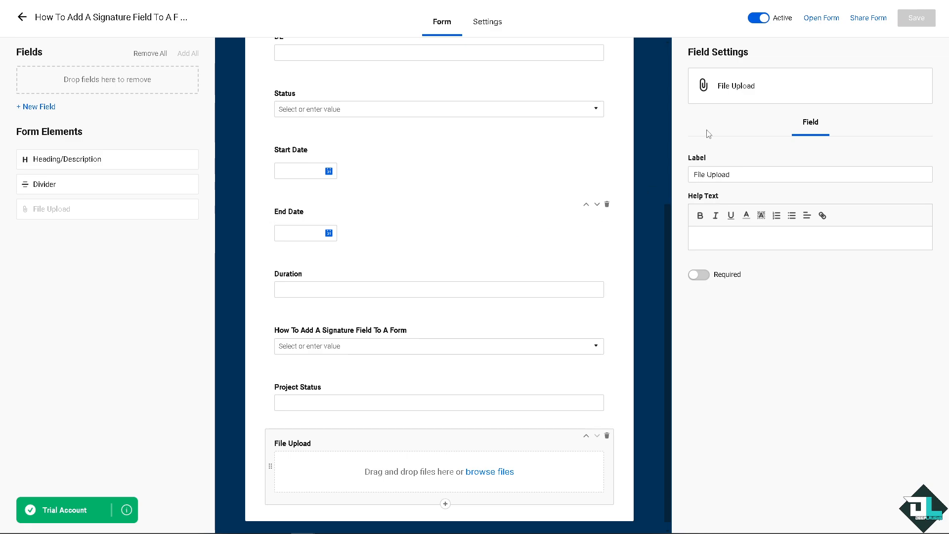
left_click_drag(739, 174, 692, 177)
type("Sigature")
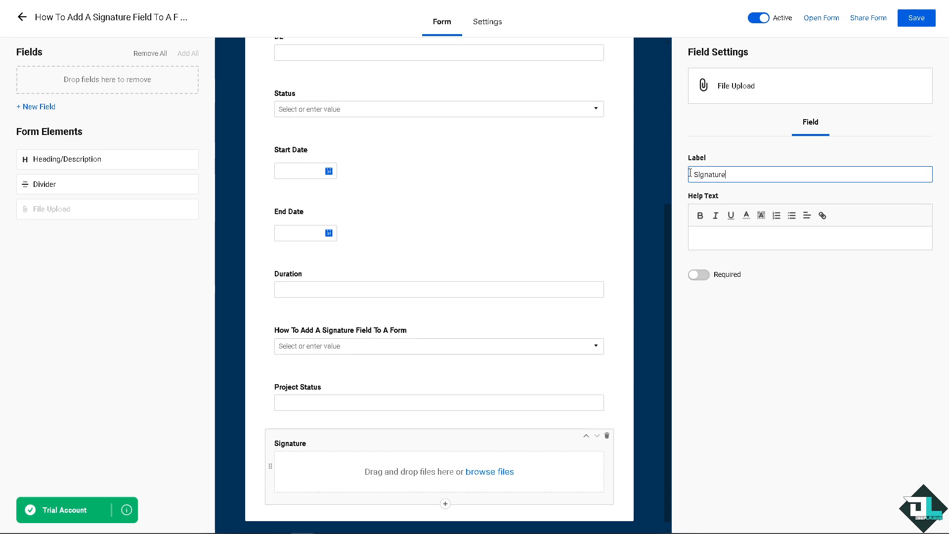
Enter "How To Add A Signature Field To A Form In Smartsheet" as the Signature field's help text and make the field required.
left_click(724, 239)
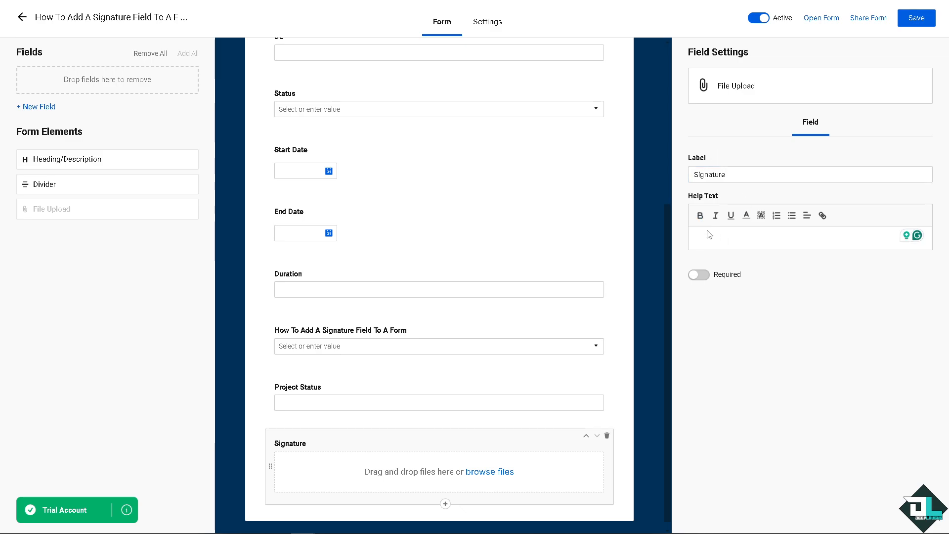
type("To Add A Signature Field To A Form In Smartsheet")
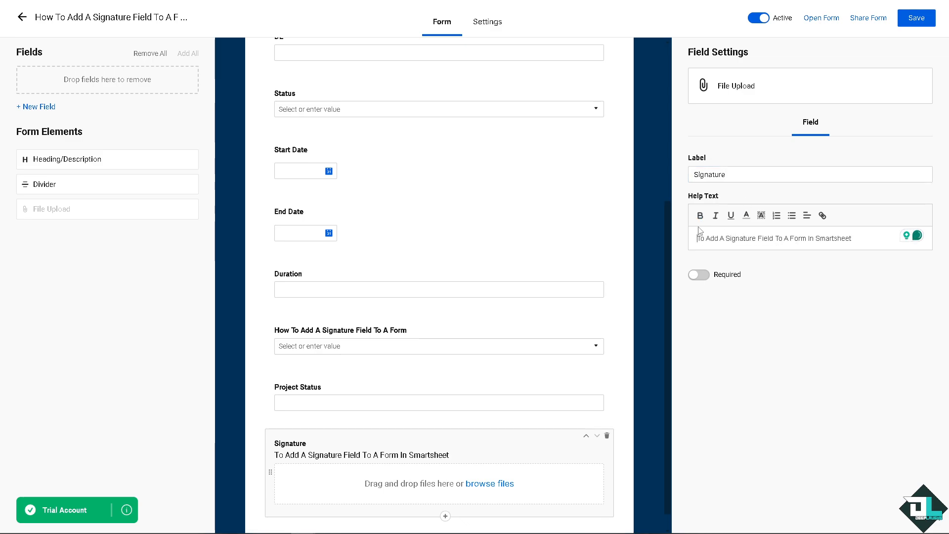
type("How")
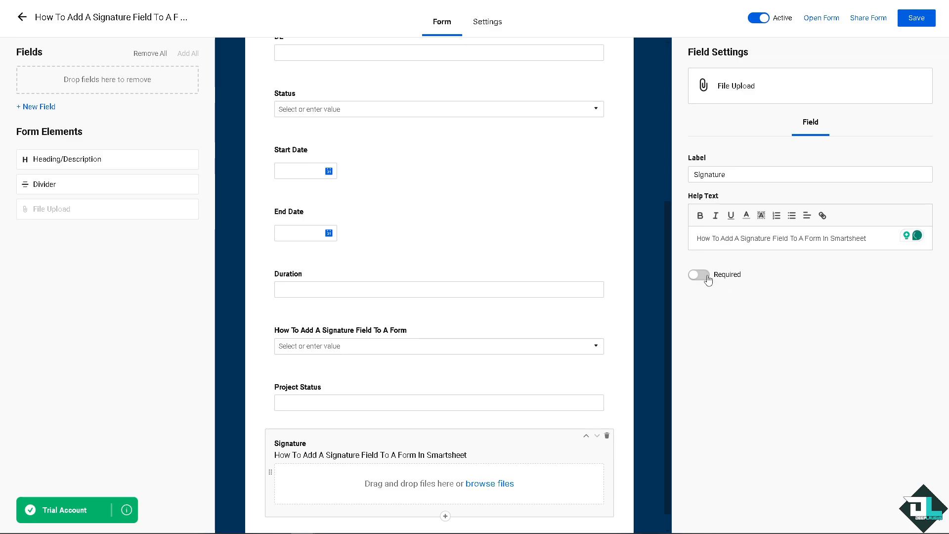
left_click(699, 275)
Format the Signature field's whole help text as bold, underlined and blue.
left_click_drag(869, 239, 697, 257)
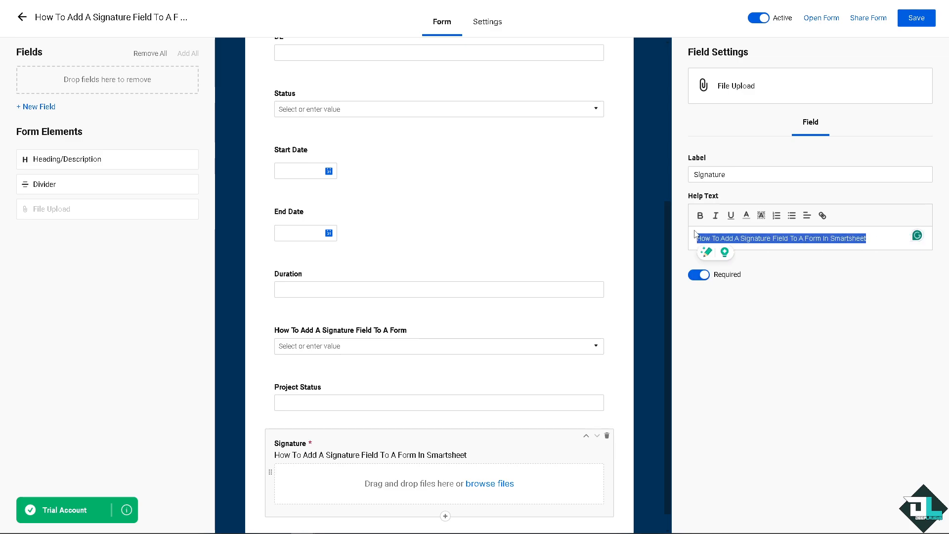
left_click(700, 215)
left_click(730, 215)
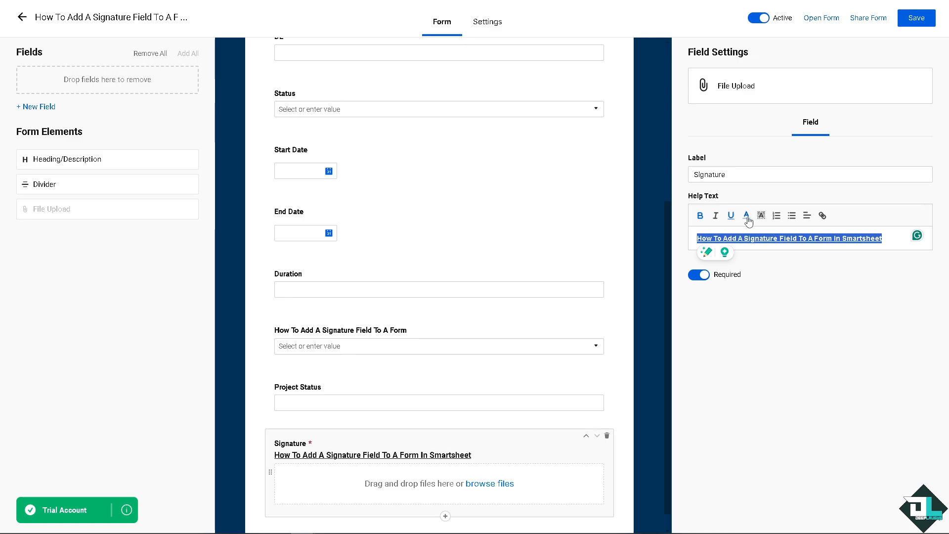
left_click(747, 217)
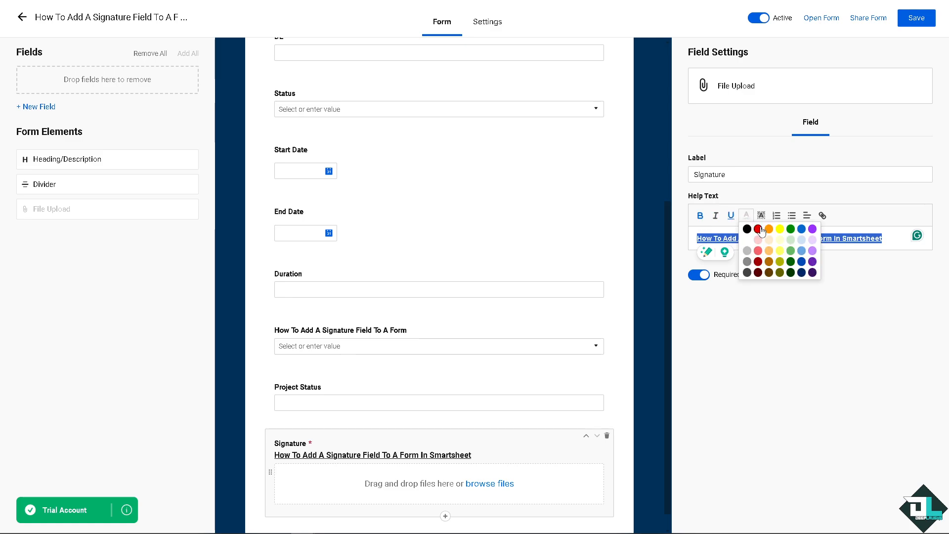
left_click(803, 252)
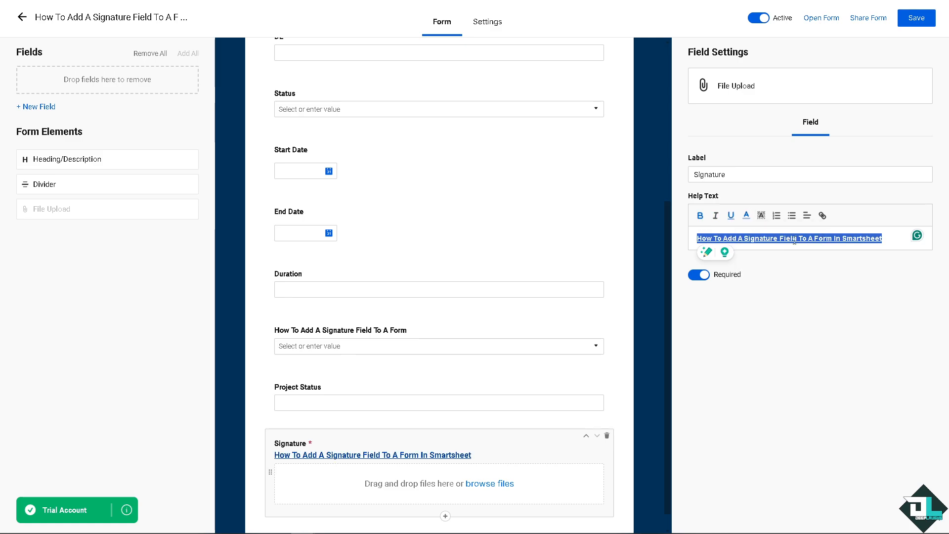
left_click(762, 216)
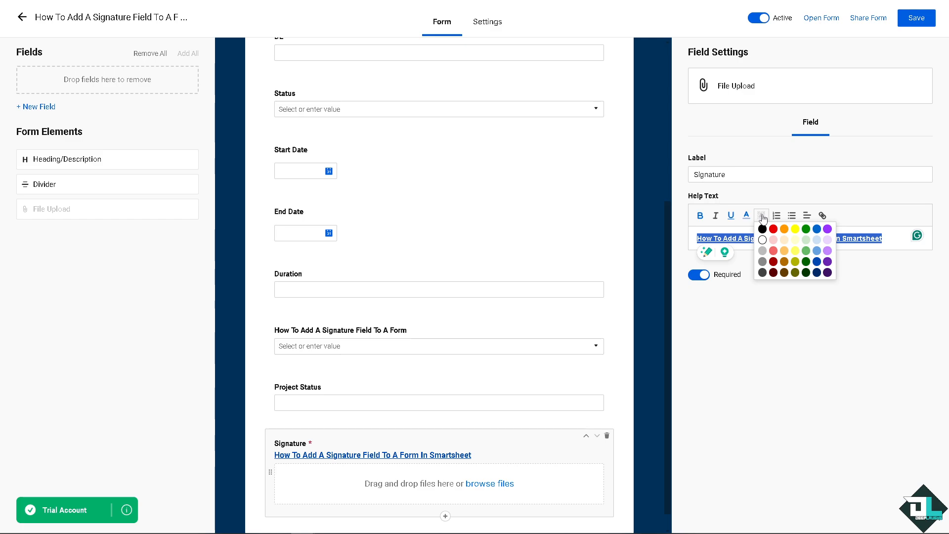
left_click(796, 239)
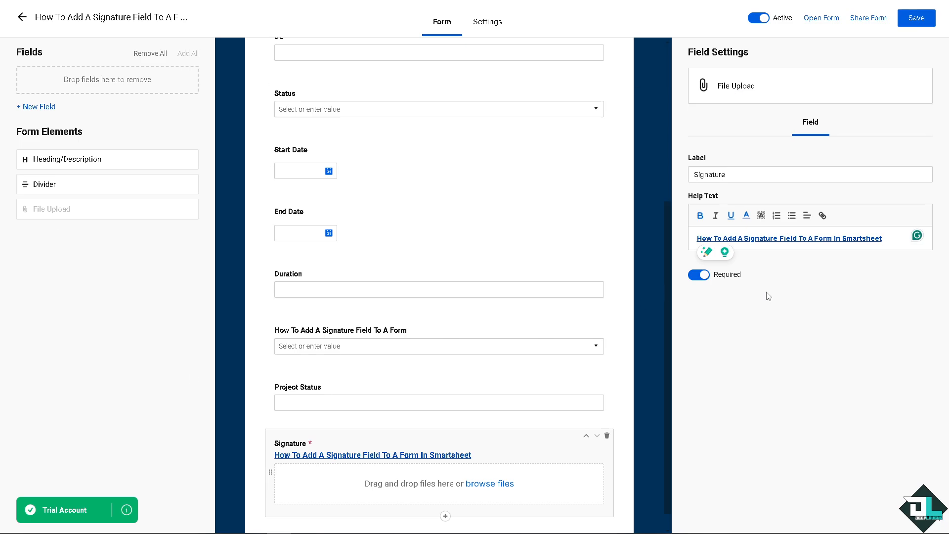
Save the form and return to the sheet's grid, closing the list of forms.
left_click(913, 19)
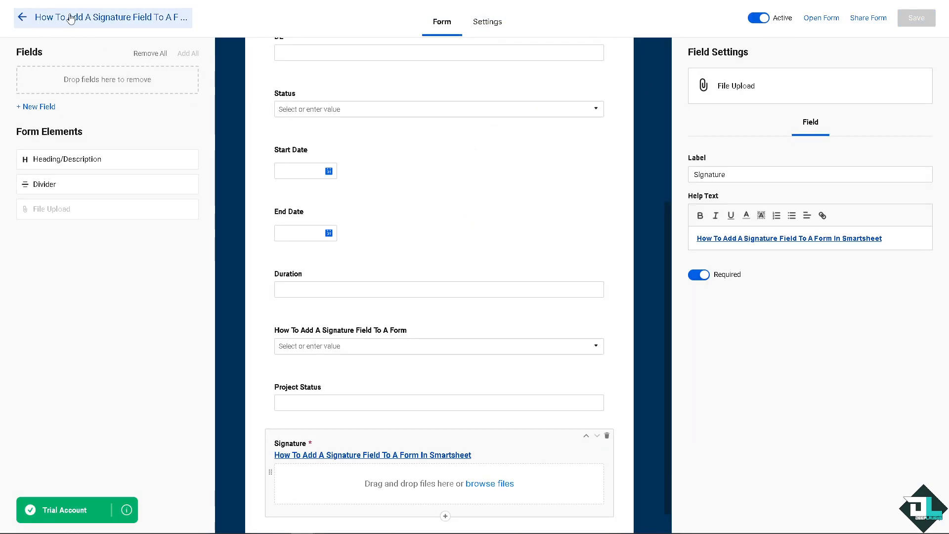
left_click(40, 19)
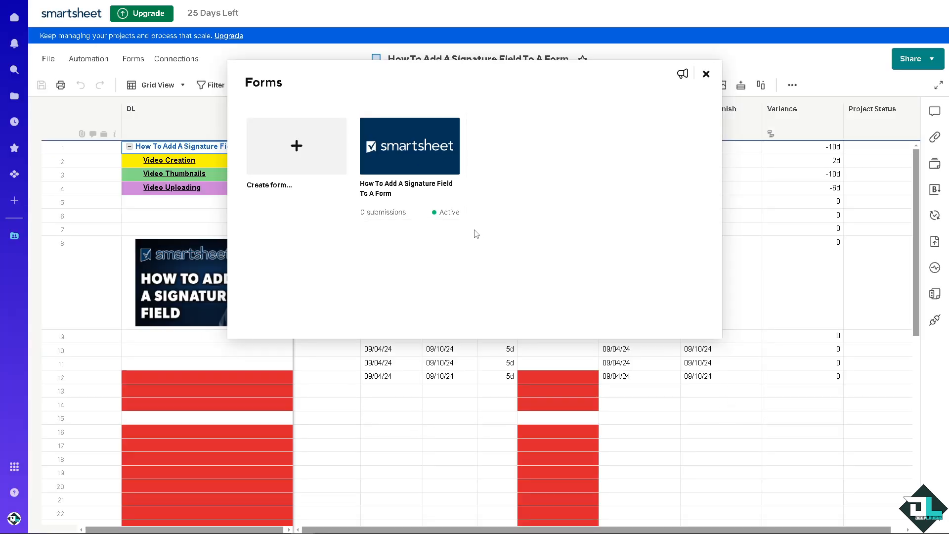
left_click(707, 75)
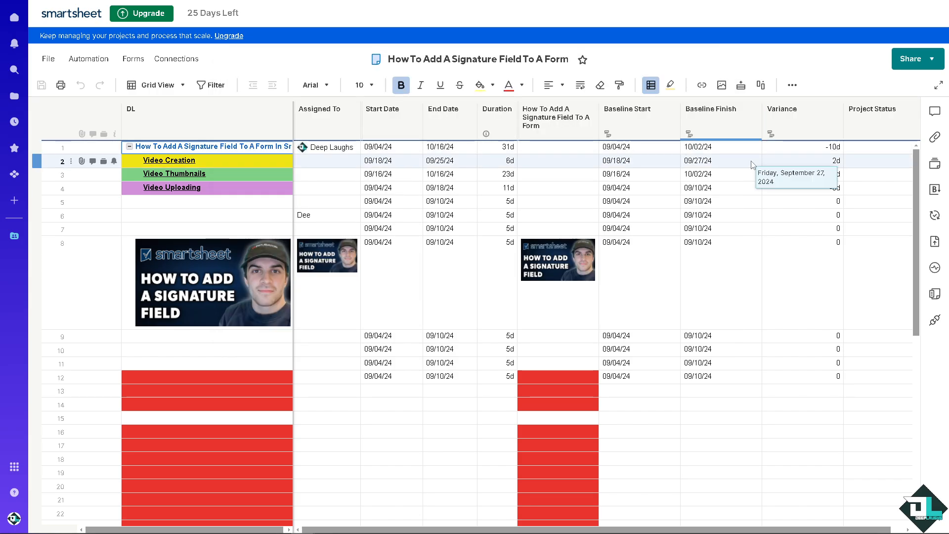
Hide the columns How To Add A Signature Field To A Form, Baseline Start, Baseline Finish, Variance and Project Status.
right_click(559, 117)
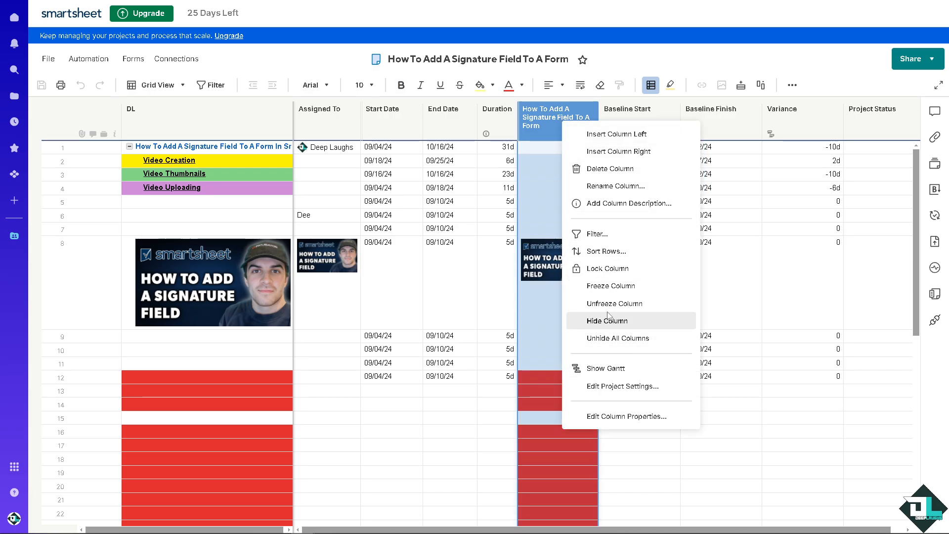
right_click(545, 113)
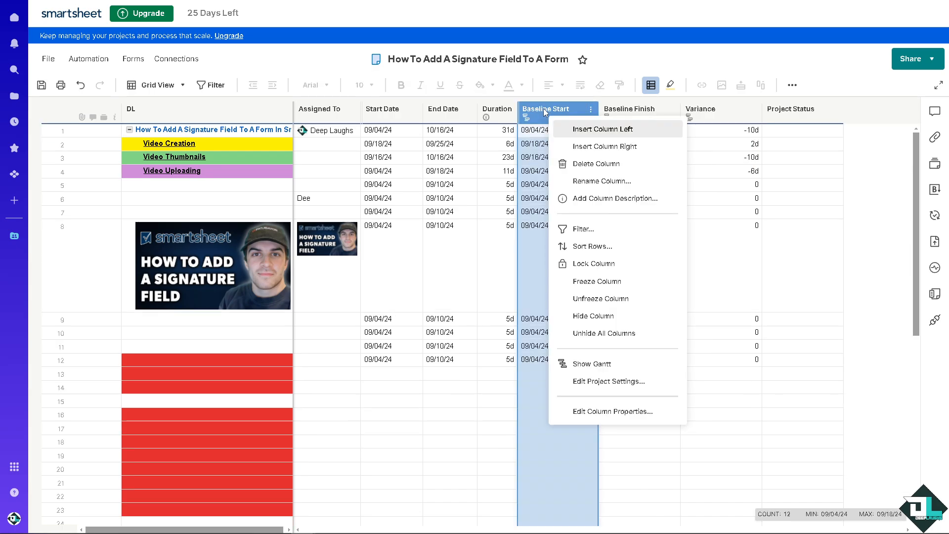
left_click(600, 318)
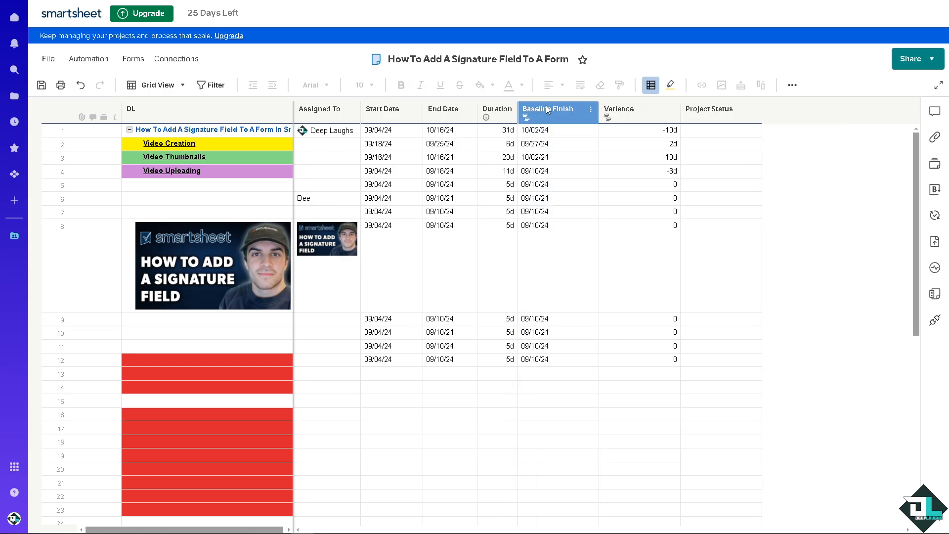
right_click(555, 118)
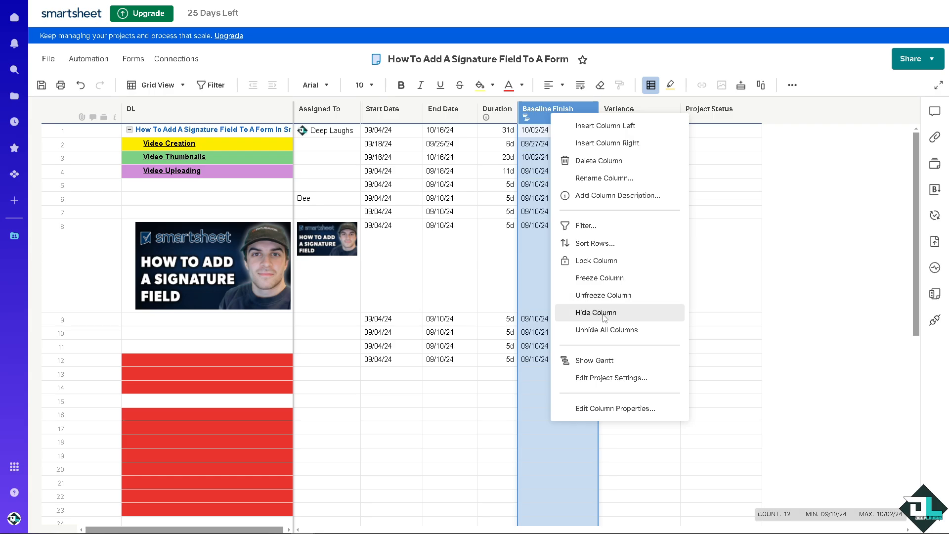
left_click(604, 314)
right_click(551, 108)
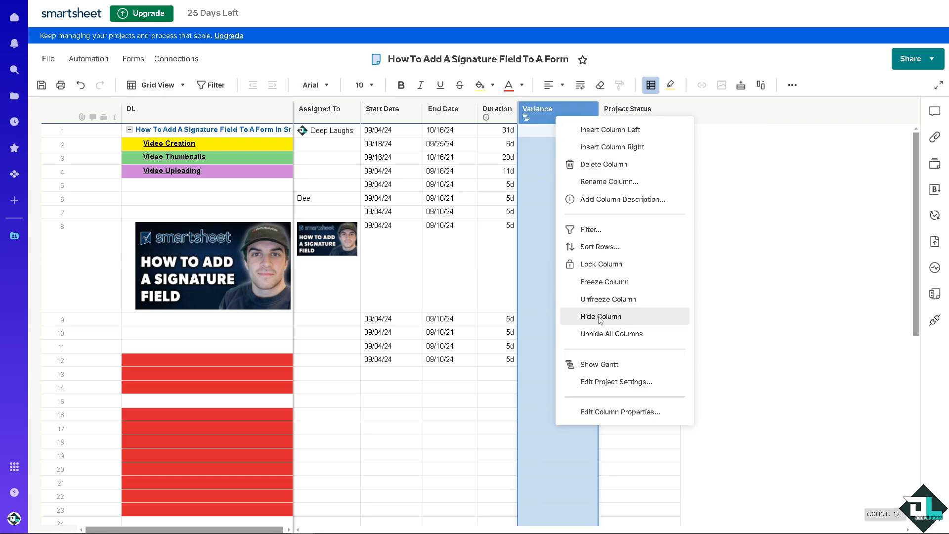
left_click(601, 316)
right_click(551, 111)
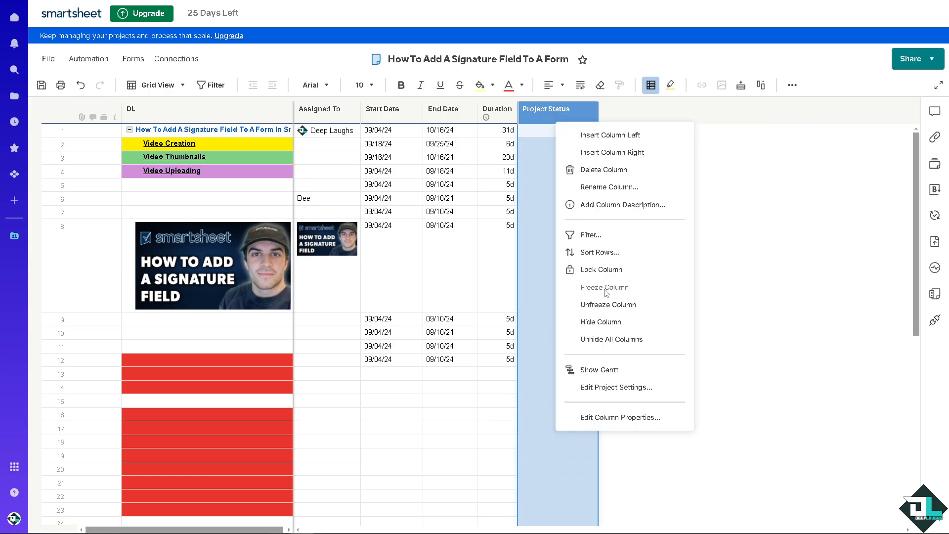
left_click(601, 322)
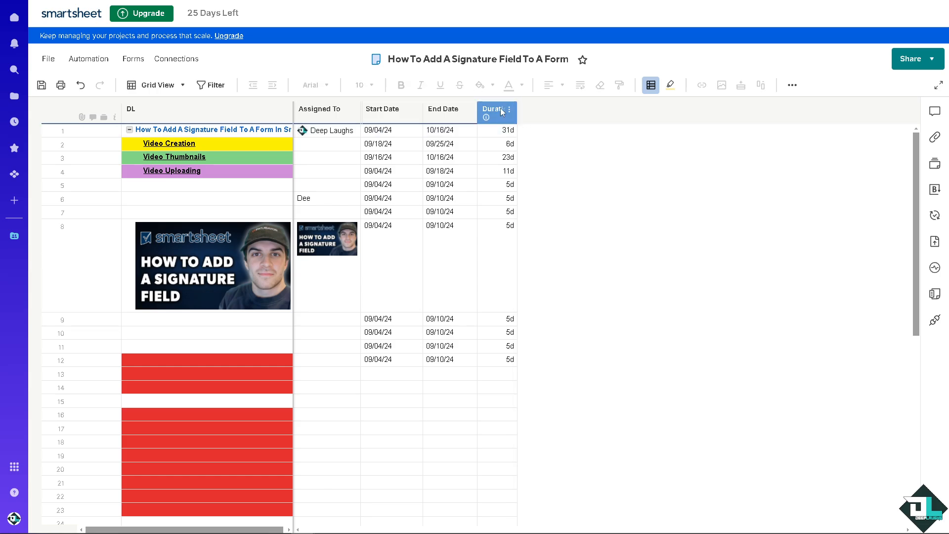
Insert a Text/Number column named Freelancers immediately after the Duration column.
left_click(510, 111)
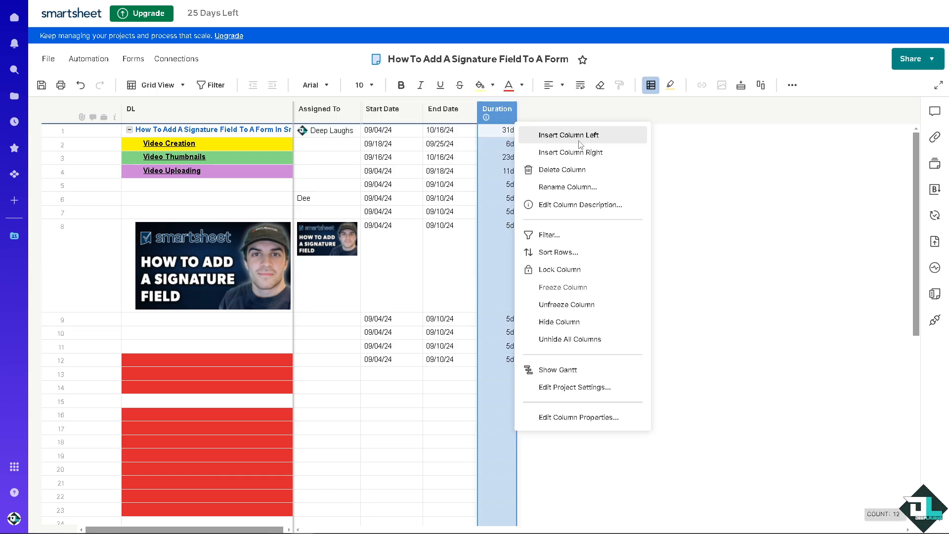
left_click(600, 158)
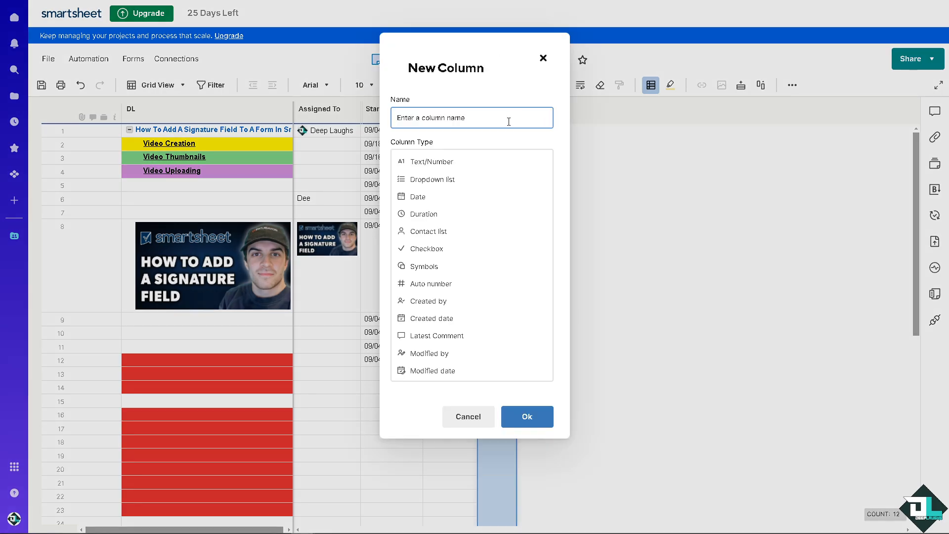
left_click(463, 162)
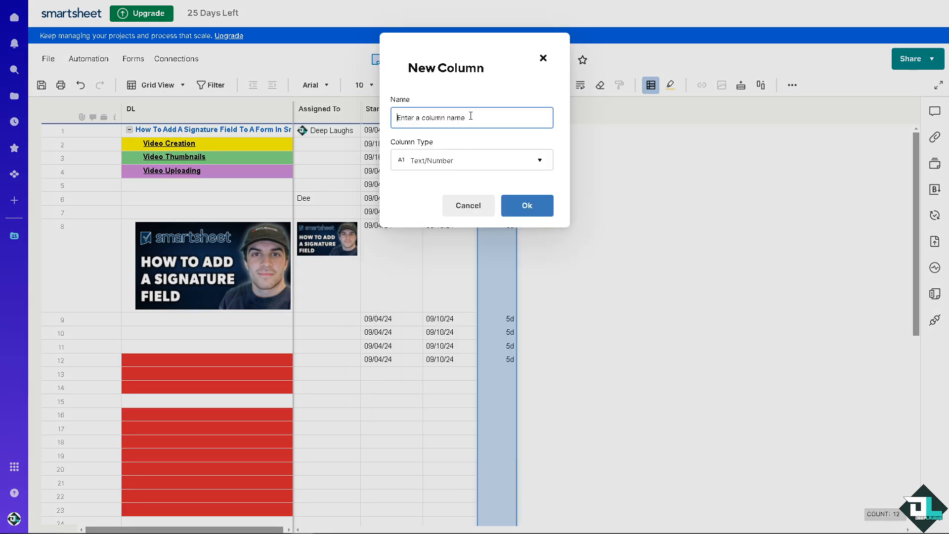
type("Freelancers")
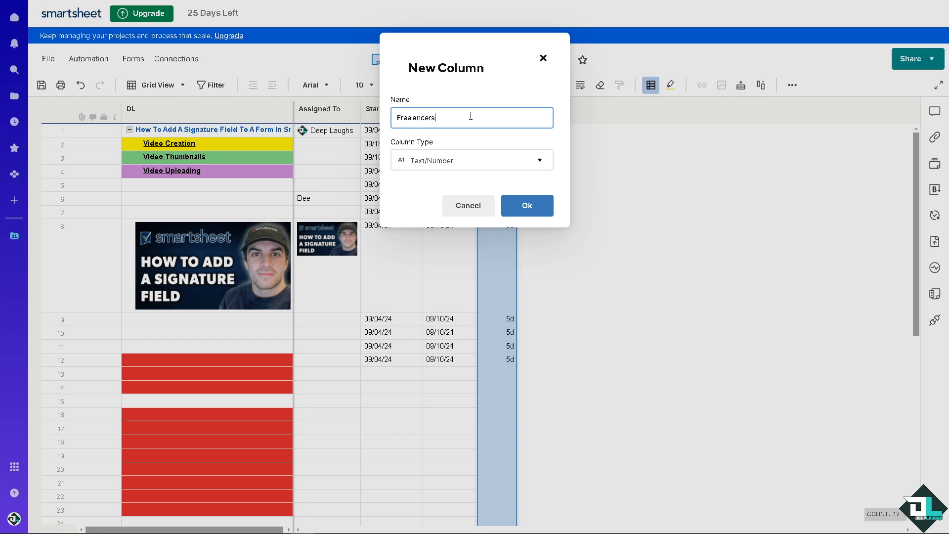
left_click(523, 203)
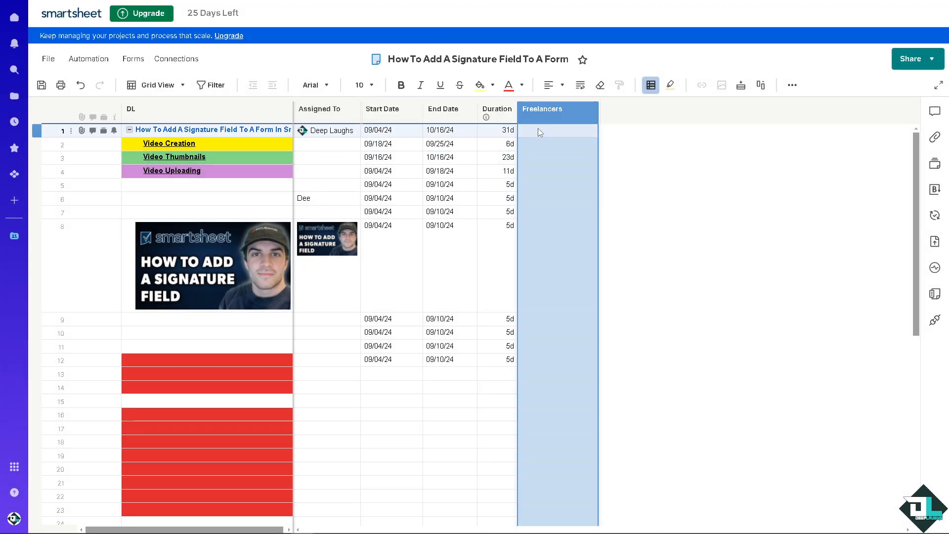
Enter the freelancers' names in rows 1 and 2 of the Freelancers column.
left_click(541, 130)
type("Dee")
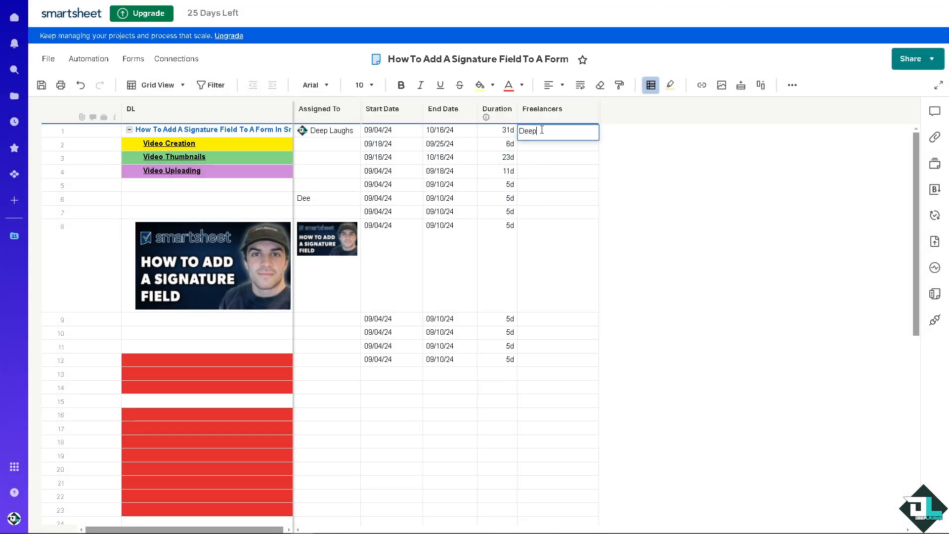
type("p")
key("Return")
type("LK")
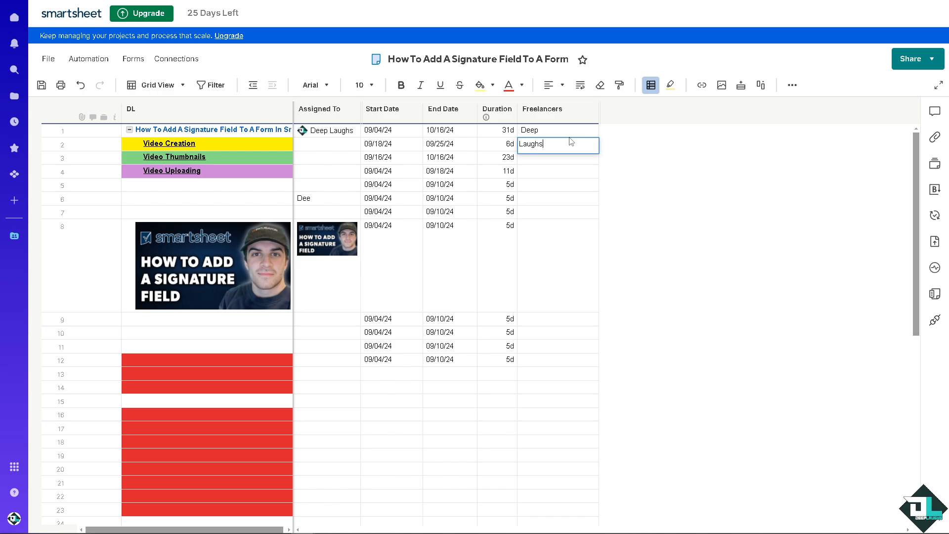
left_click(572, 186)
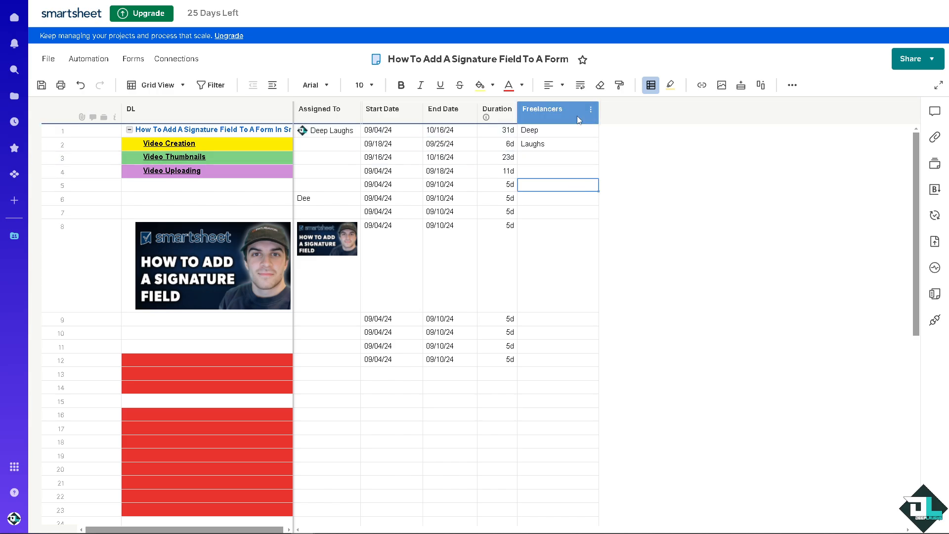
Insert a Text/Number column named Signature immediately after the Freelancers column.
right_click(577, 115)
left_click(649, 154)
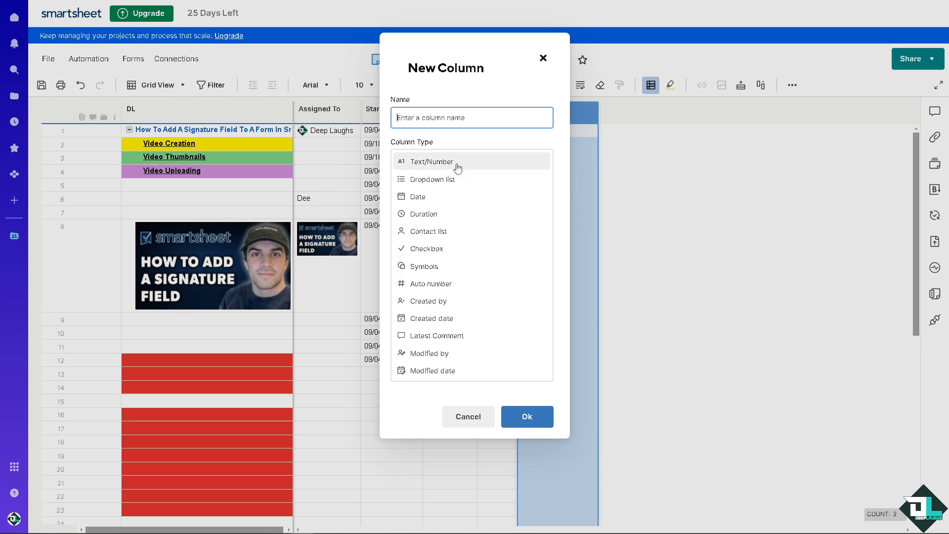
left_click(457, 163)
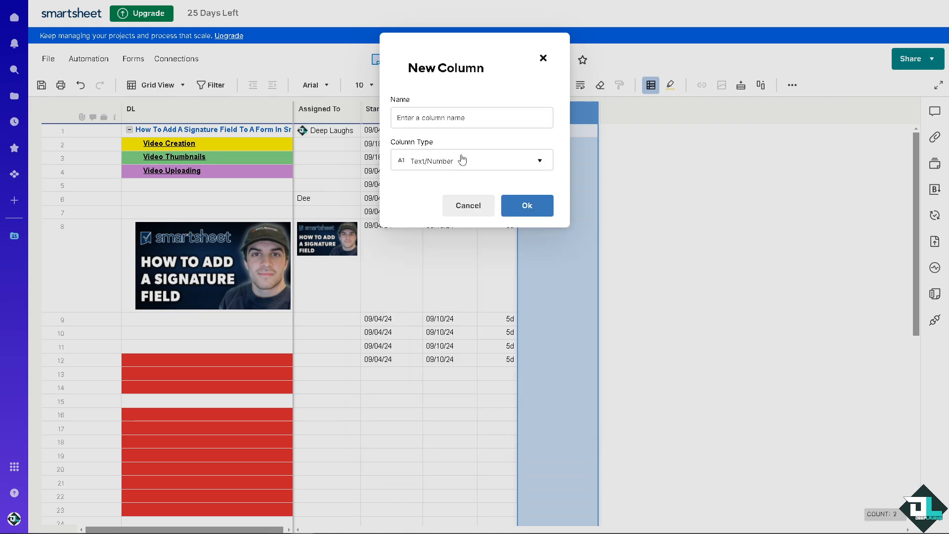
type("Signature")
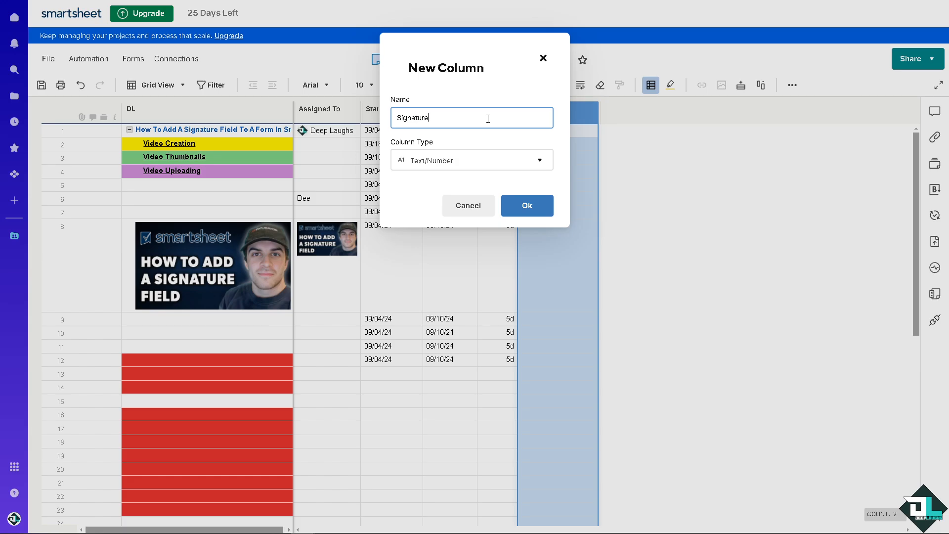
left_click(524, 205)
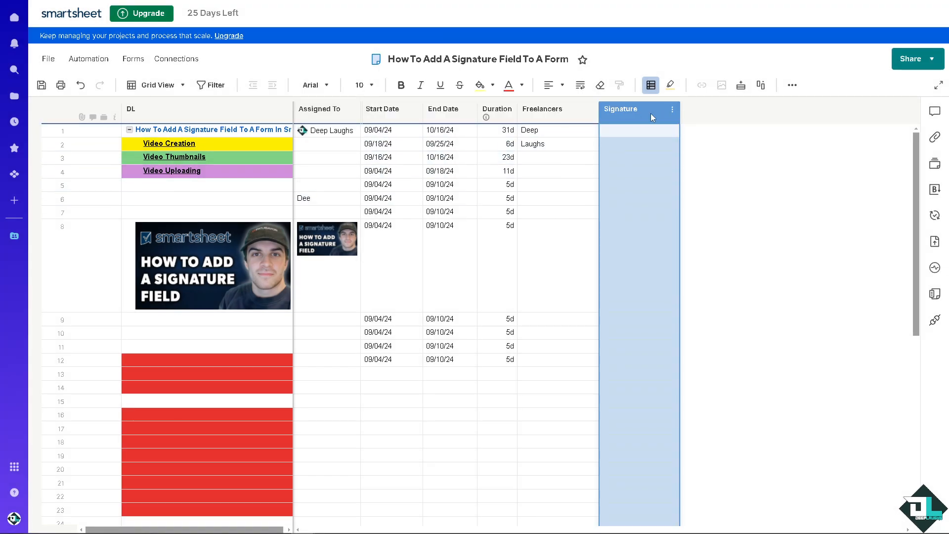
Insert a Checkbox column with the check mark style after the Signature column, without entering a name.
right_click(651, 113)
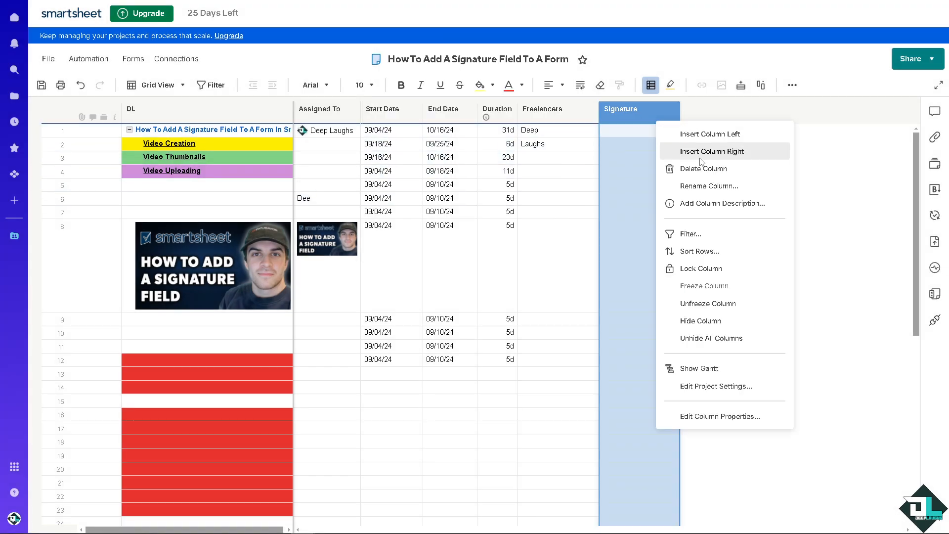
left_click(705, 150)
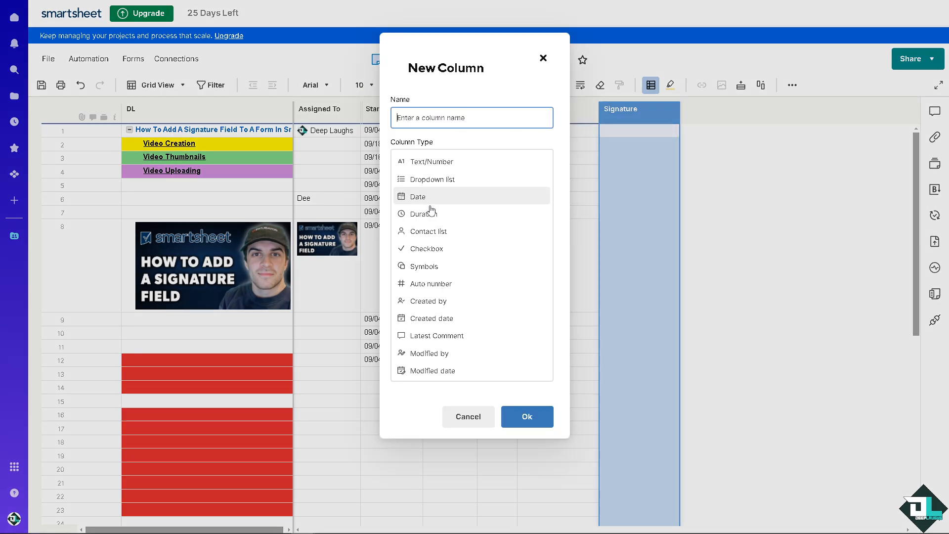
left_click(426, 249)
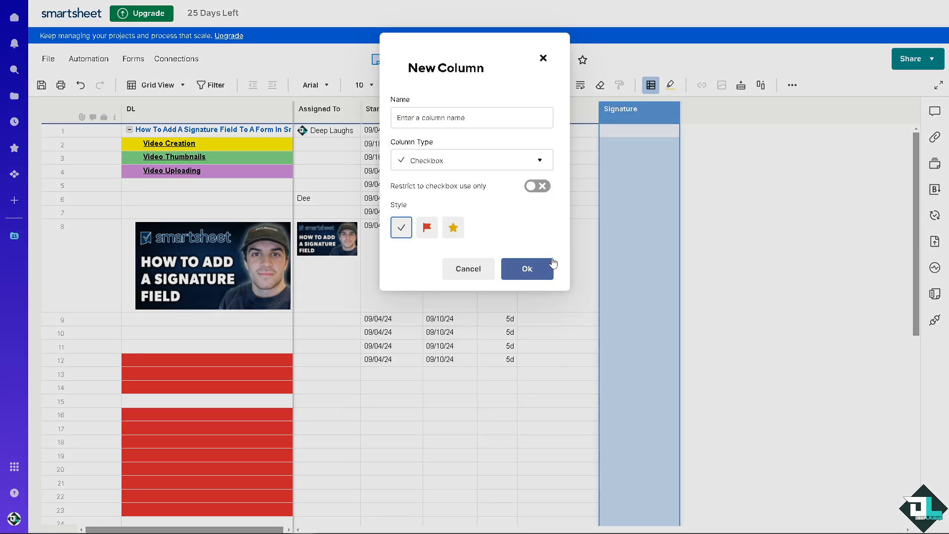
left_click(537, 271)
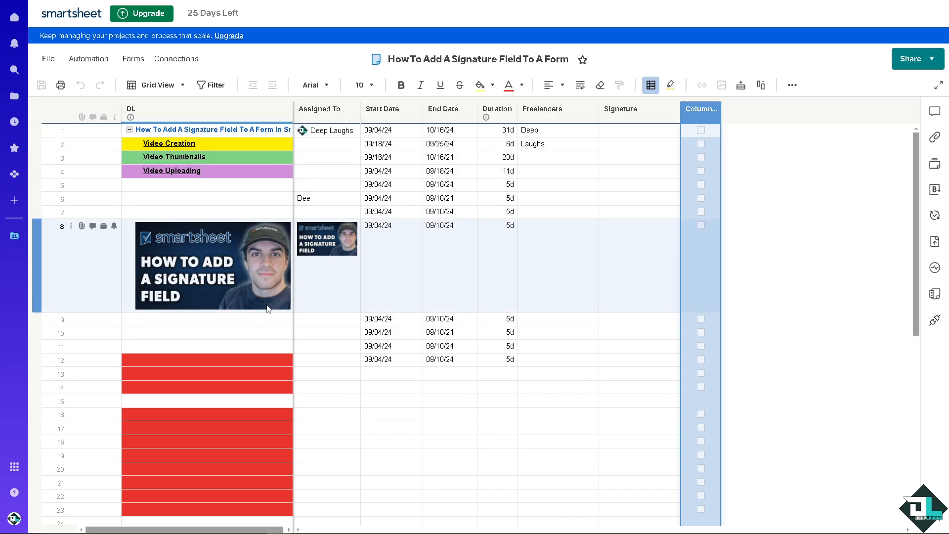
Open the existing form How To Add A Signature Field To A Form for editing.
left_click(135, 61)
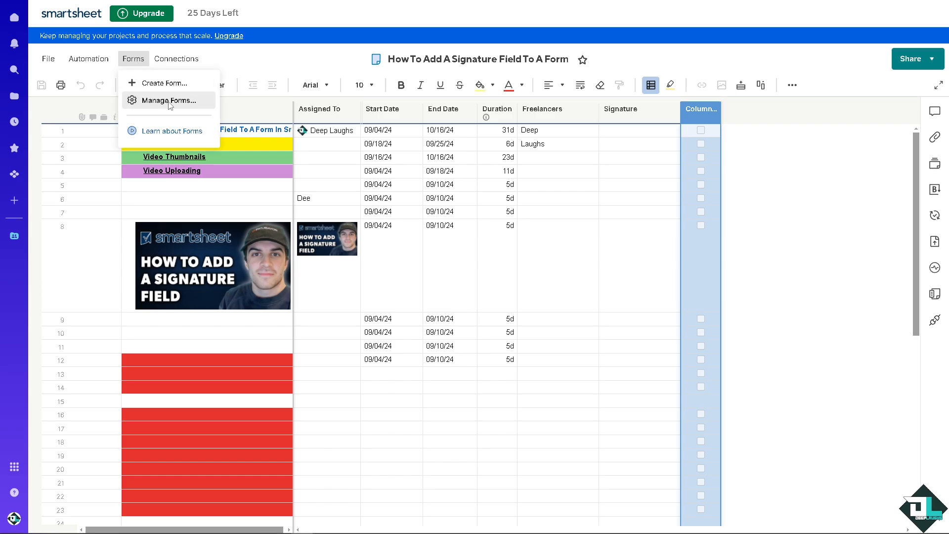
left_click(170, 101)
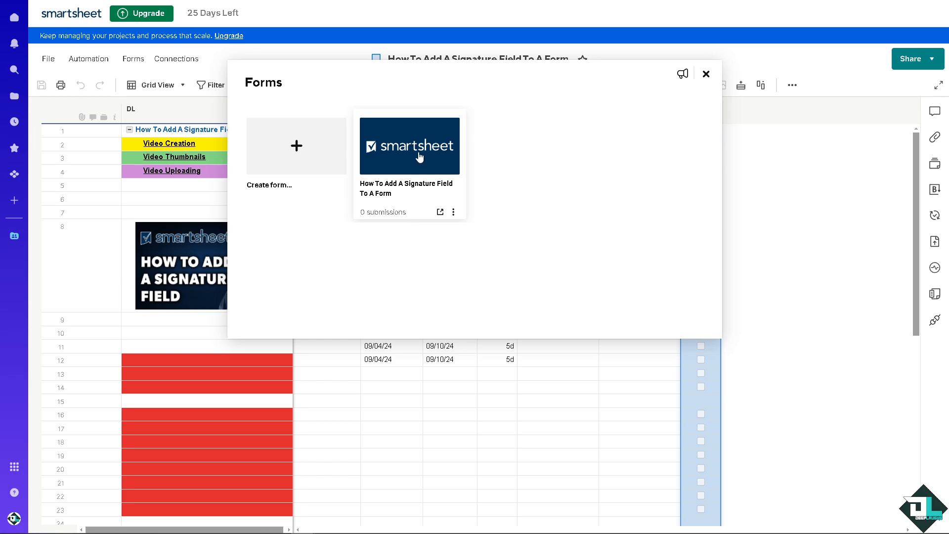
left_click(454, 212)
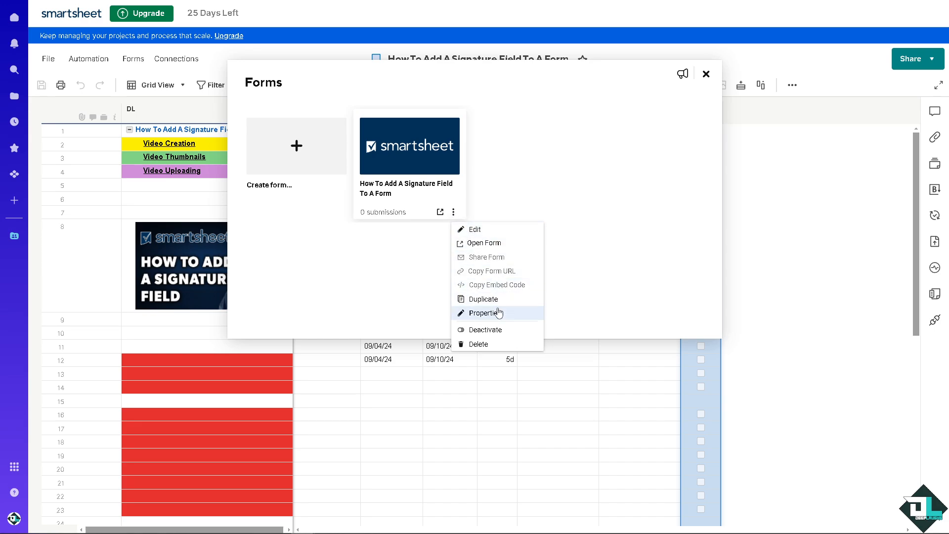
left_click(473, 230)
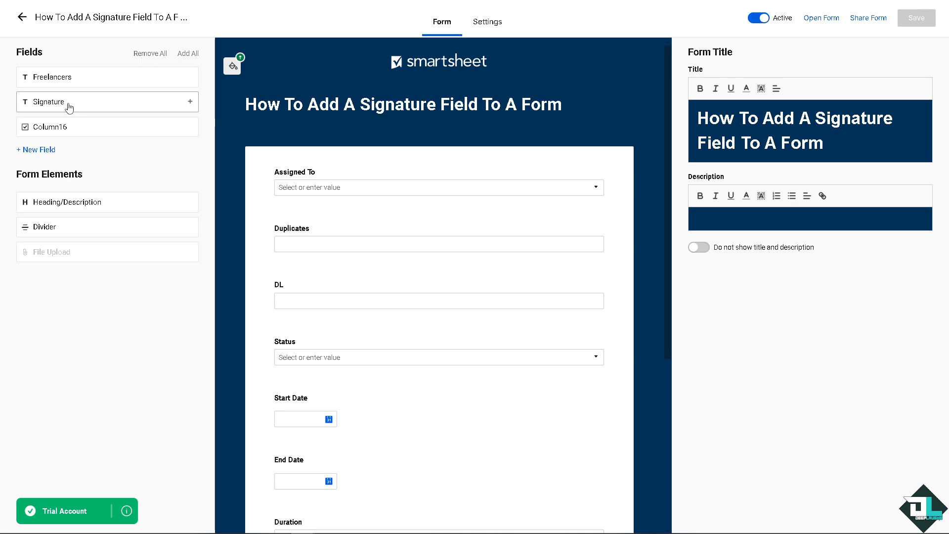
Add the Signature text field at the end of the form and remove the Signature file upload field above it.
mouse_move(69, 108)
left_mouse_down()
mouse_move(333, 235)
mouse_move(477, 428)
mouse_move(445, 481)
mouse_move(344, 477)
mouse_move(337, 463)
mouse_move(319, 490)
left_mouse_up()
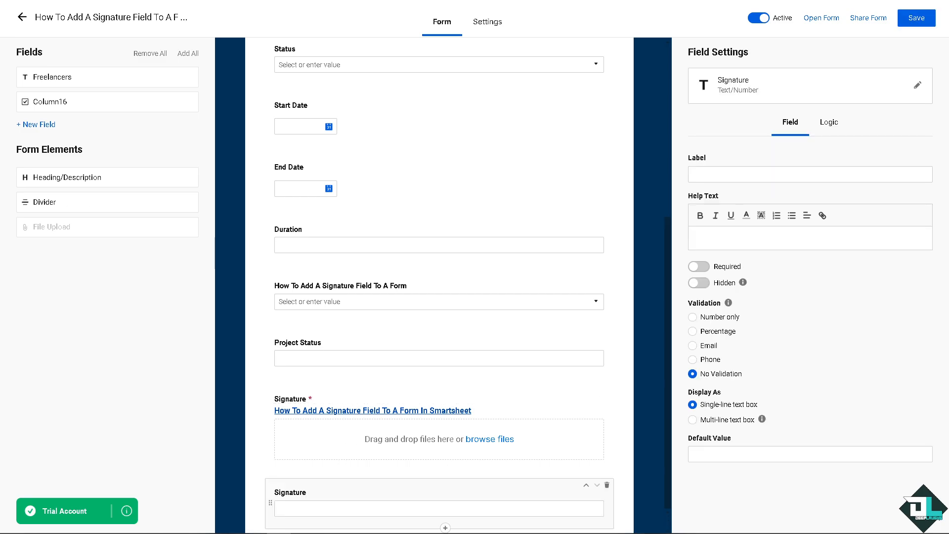
scroll(380, 390, "down", 2)
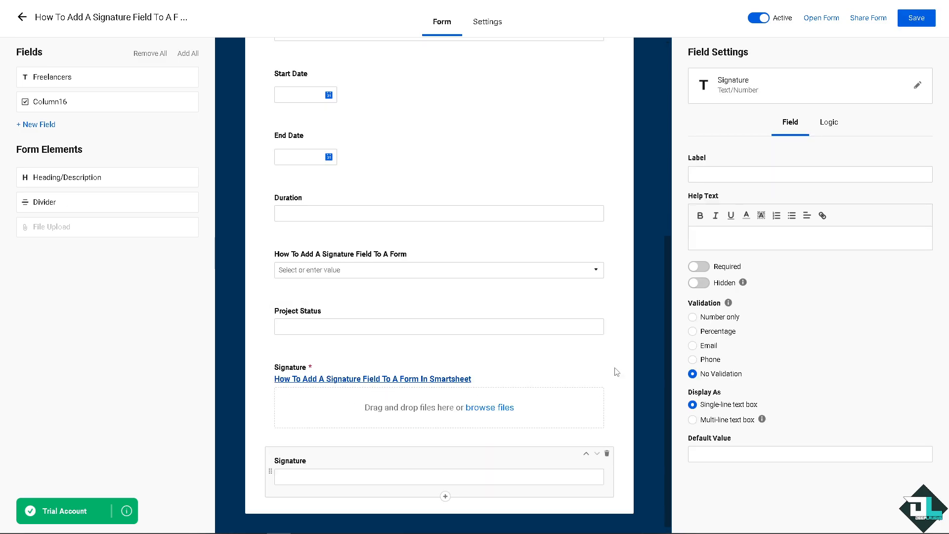
mouse_move(611, 363)
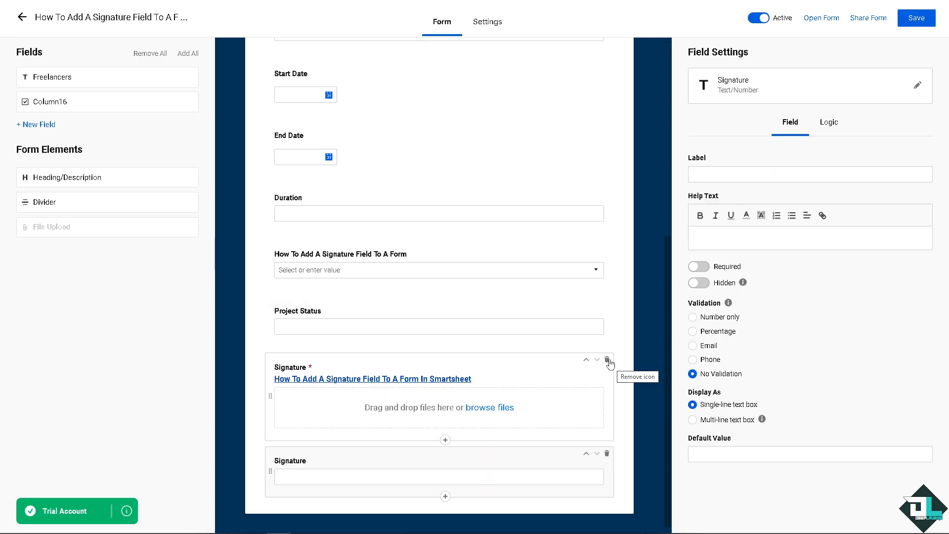
left_click(608, 359)
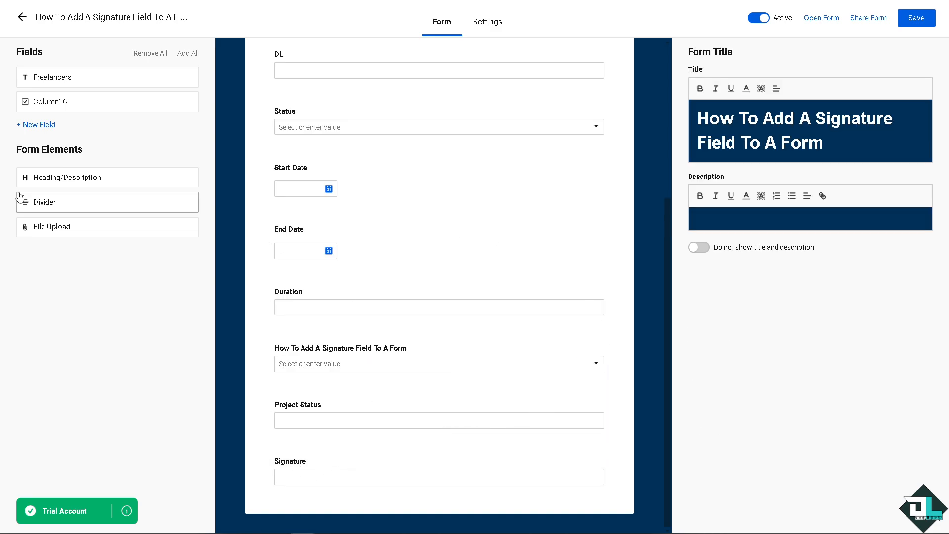
Create a Text/Number field named Confirmation and place it below the Signature field on the form.
left_click(51, 127)
left_click(442, 158)
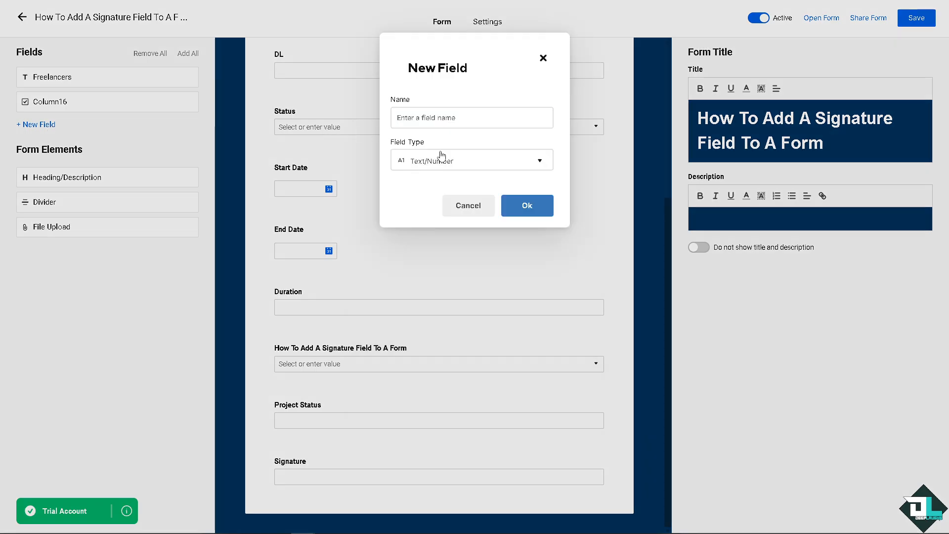
left_click(459, 118)
type("Confirmation")
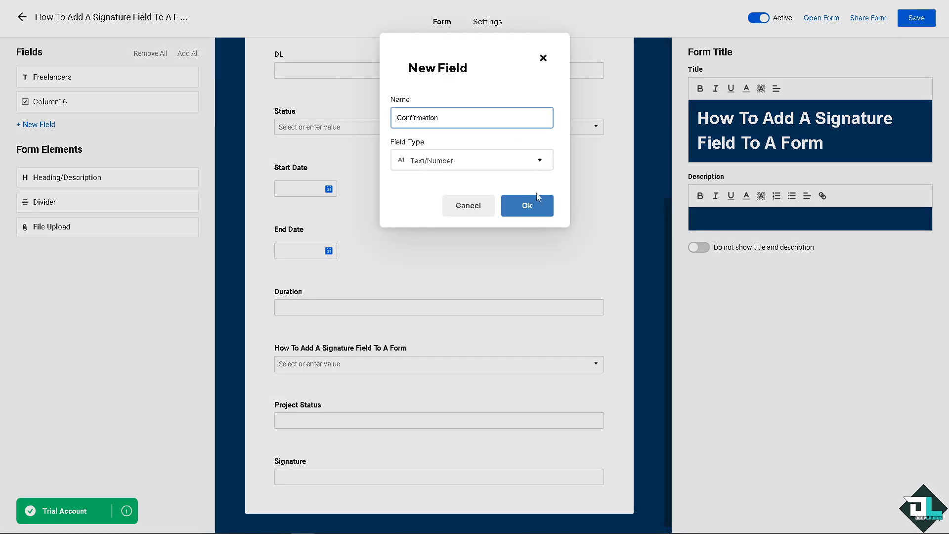
left_click(527, 207)
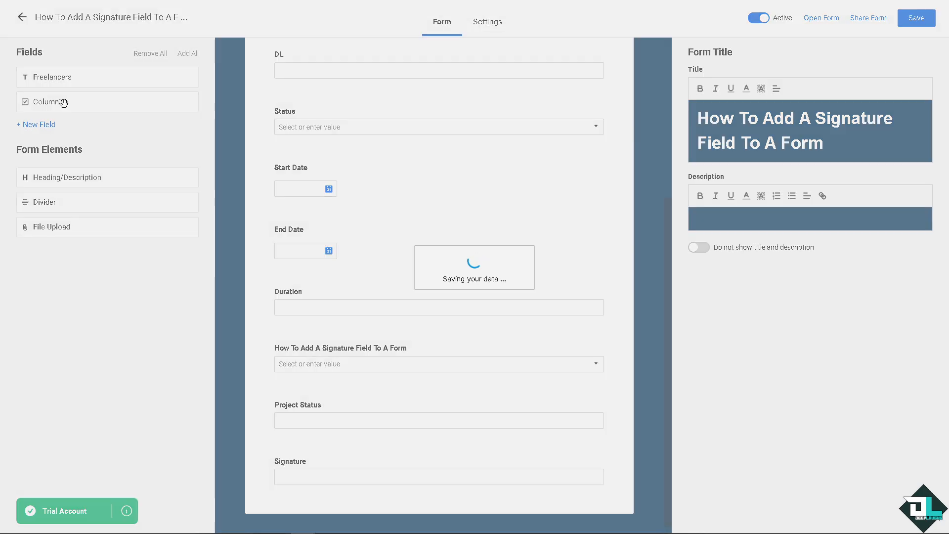
mouse_move(59, 127)
left_mouse_down()
mouse_move(325, 386)
mouse_move(313, 503)
mouse_move(313, 485)
left_mouse_up()
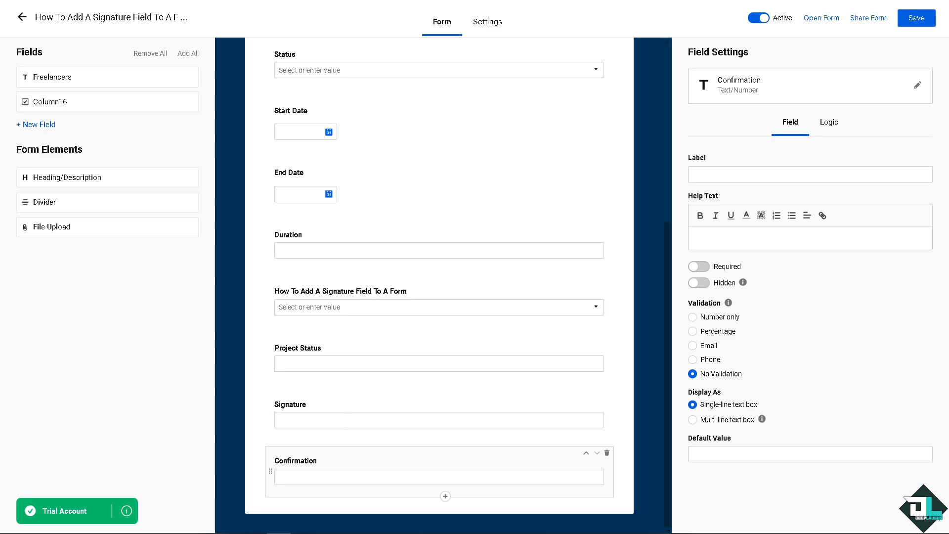
Enter "How To Add A Signature Field To A Form In Smartsheet" as the Signature text field's help text.
left_click(393, 424)
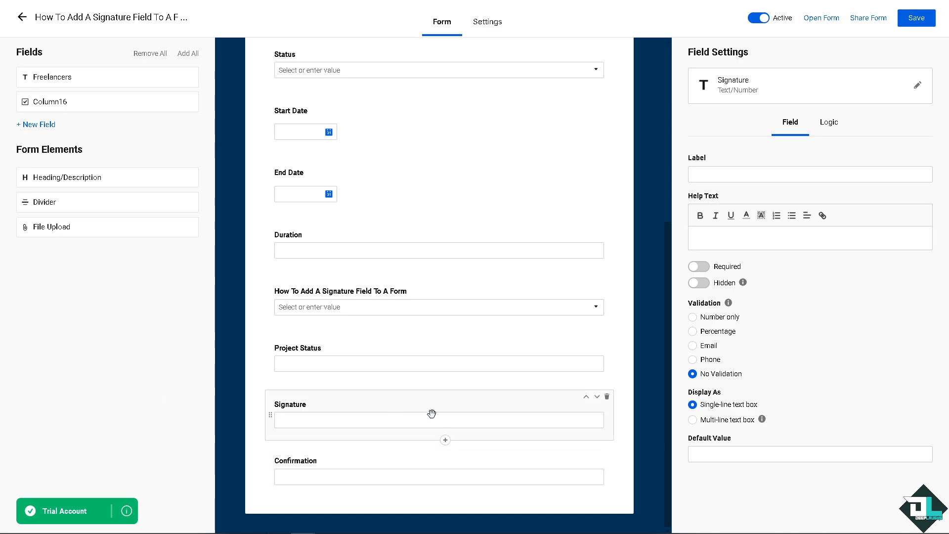
left_click(740, 240)
type("To Add A Signature Field To A Form In Smartsheet")
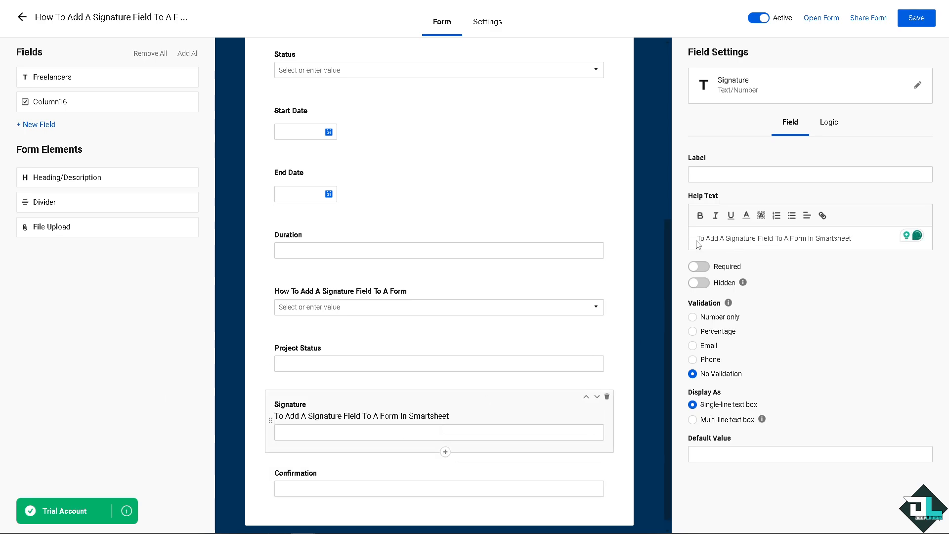
type("How")
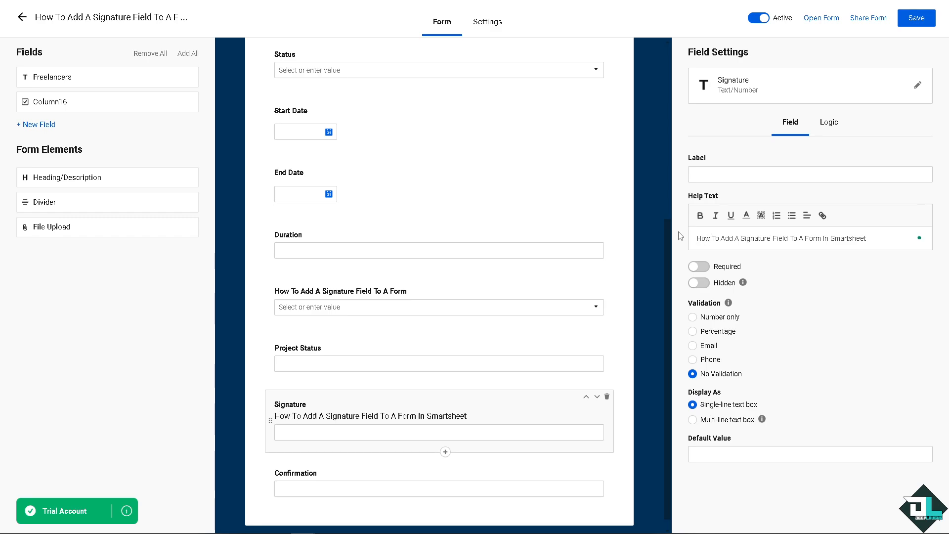
Format the Signature field's whole help text as bold, blue and underlined with a yellow highlight, and make the field required.
triple_click(722, 239)
key("ctrl+c")
left_click(700, 215)
left_click(747, 218)
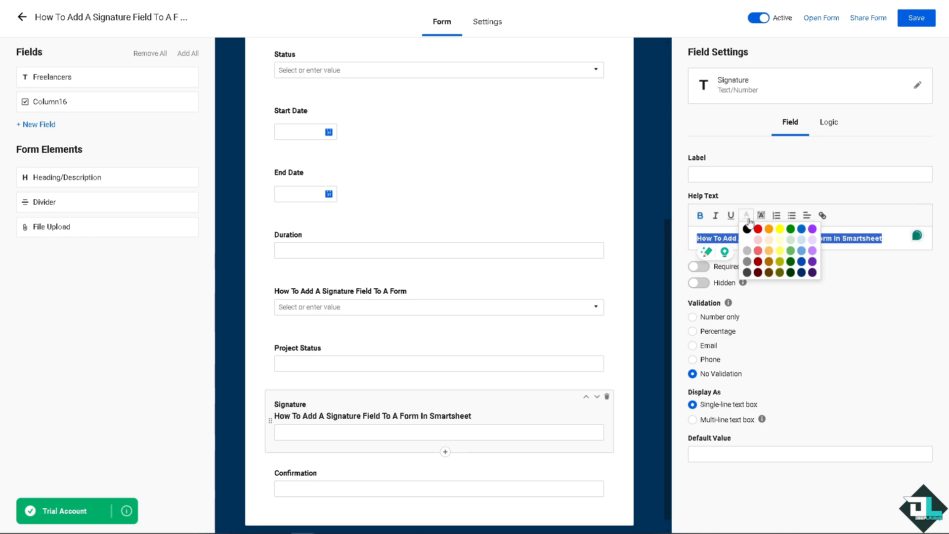
left_click(801, 229)
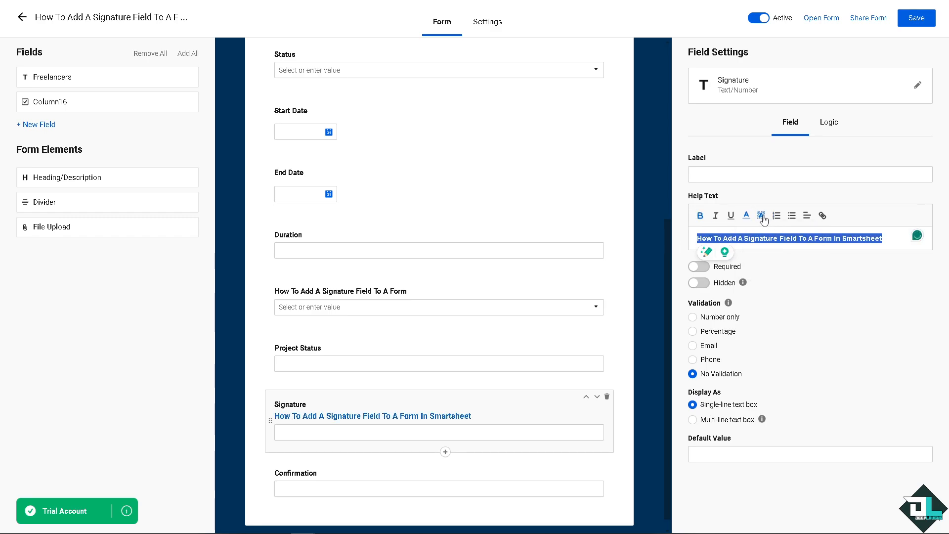
left_click(762, 216)
left_click(797, 235)
left_click(731, 216)
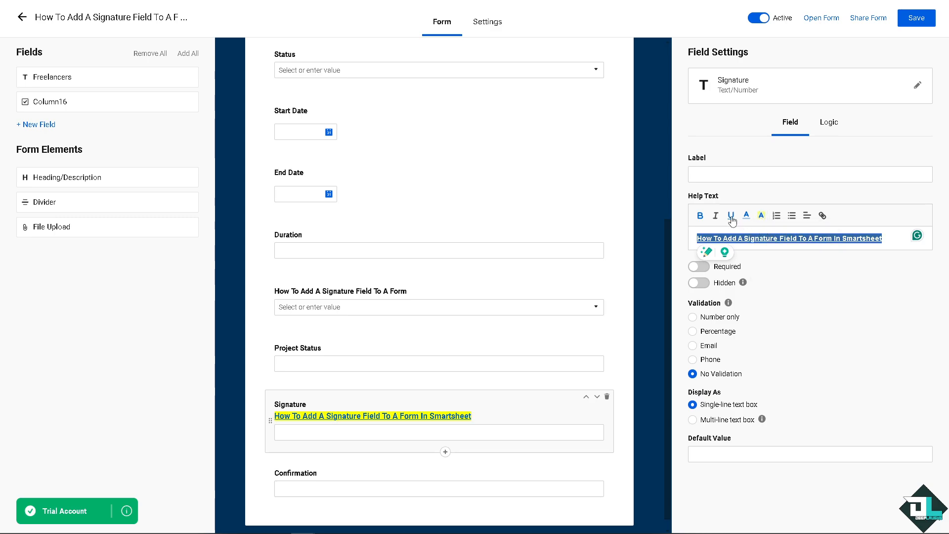
left_click(707, 274)
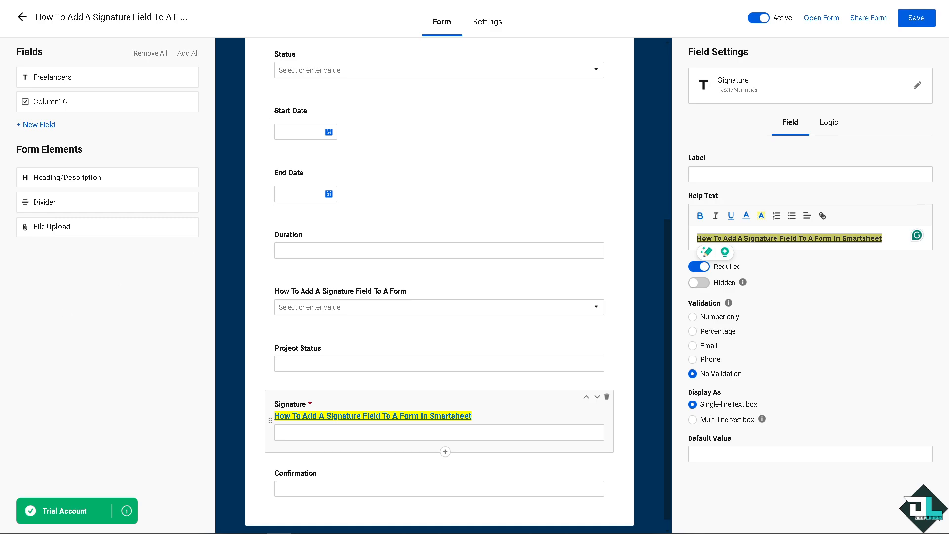
Save the form changes and open the live form to review its fields through to the submit option.
left_click(917, 20)
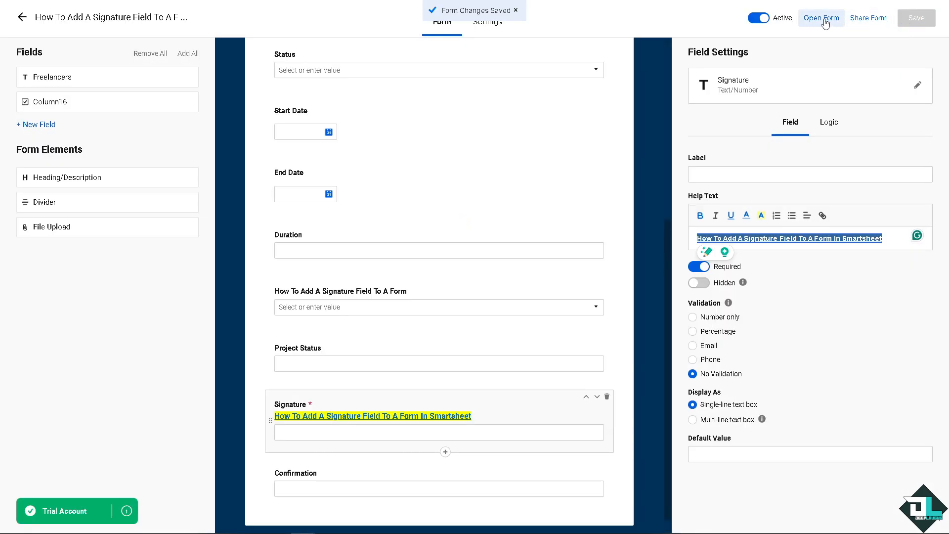
left_click(822, 19)
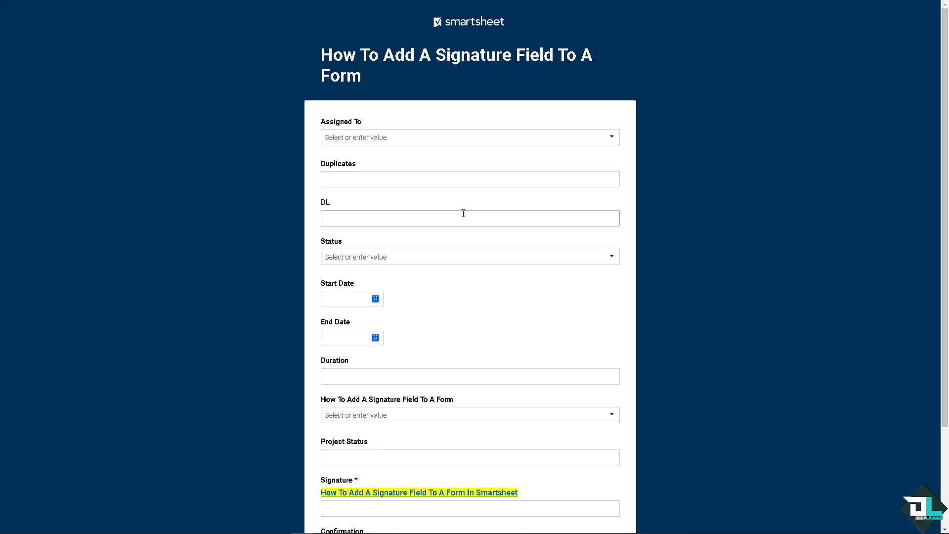
scroll(432, 284, "down", 3)
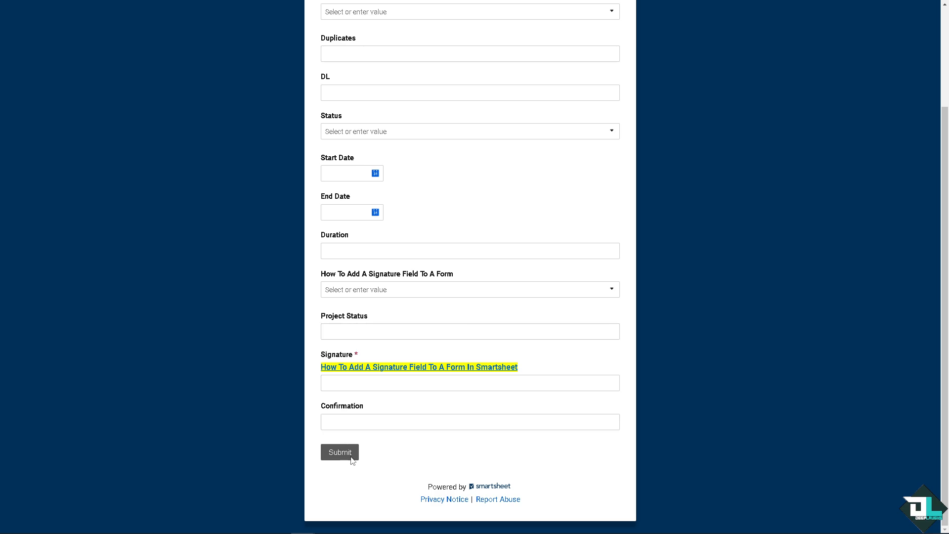
scroll(536, 324, "up", 3)
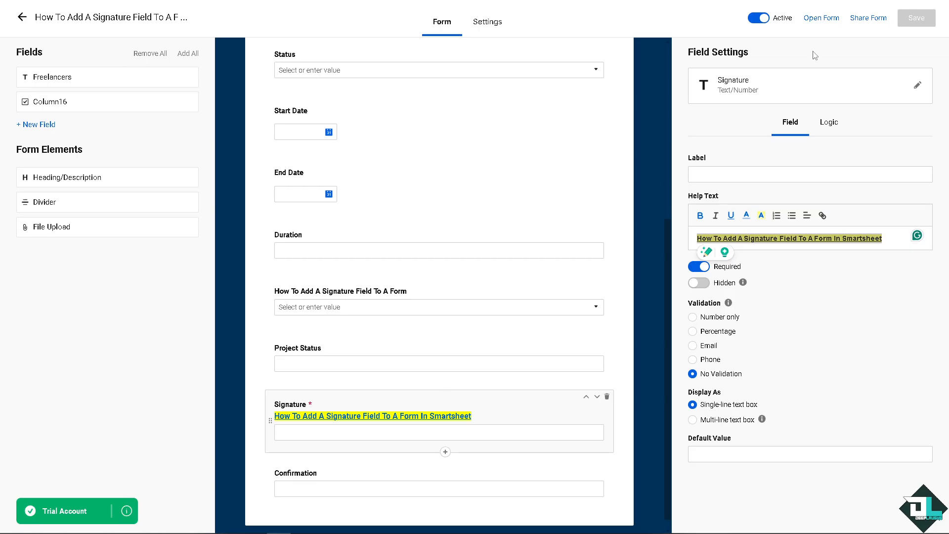
Draft a form-sharing email with the message "How To Add A Signature Field To A Form In Smartsheet" and close it unsent.
left_click(871, 20)
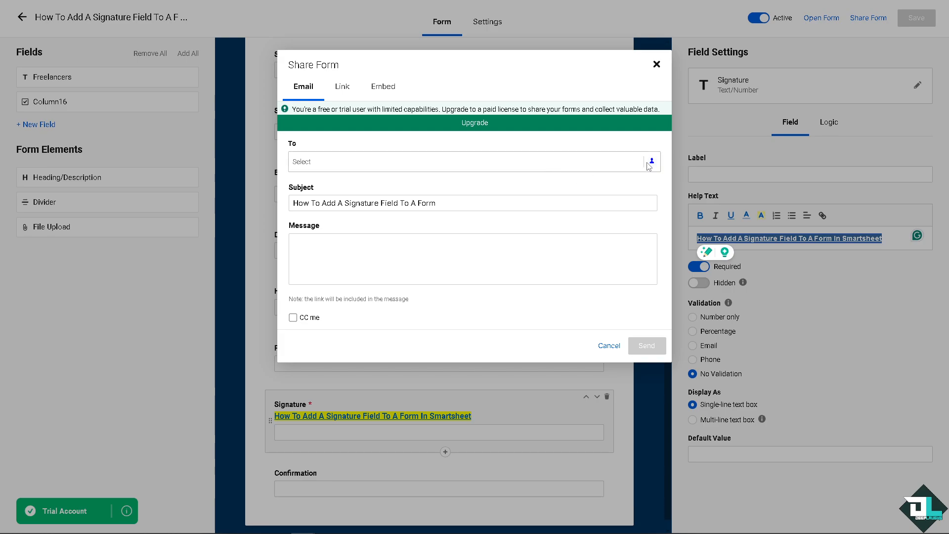
left_click(412, 259)
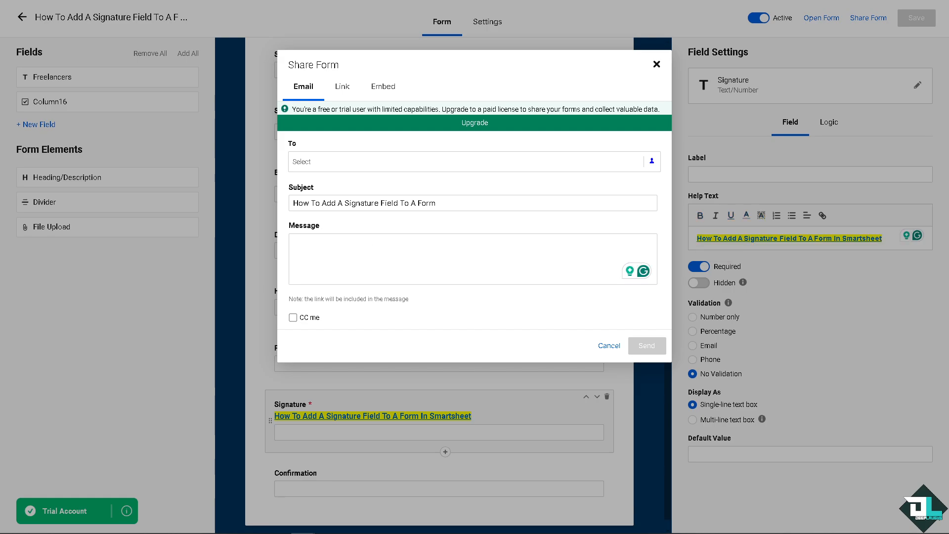
key("ctrl+v")
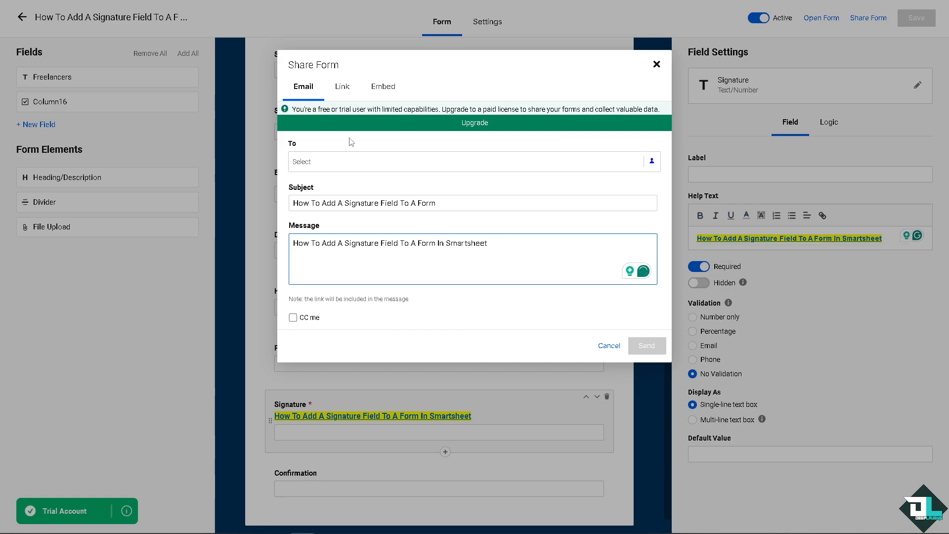
left_click(302, 319)
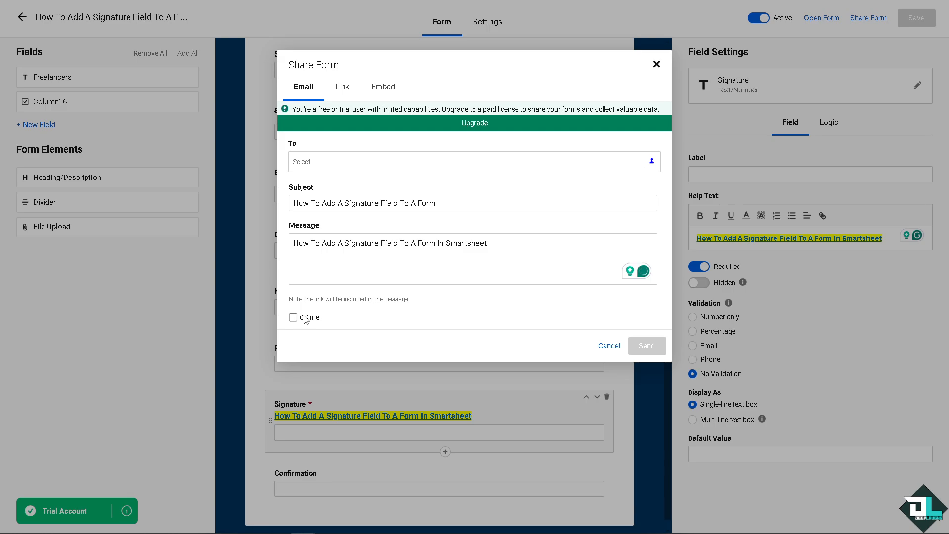
left_click(293, 318)
left_click(657, 64)
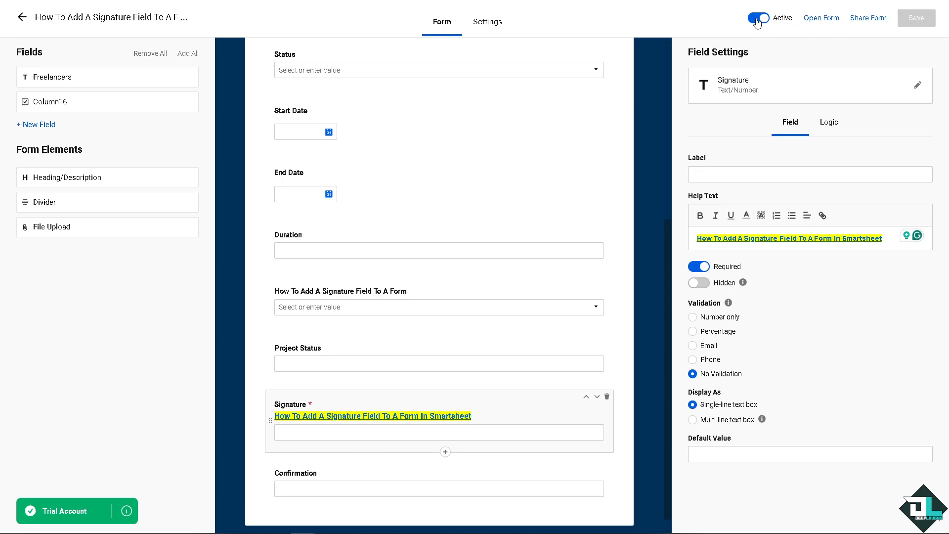
Return to the sheet's forms list and view the properties of the signature form.
left_click(119, 19)
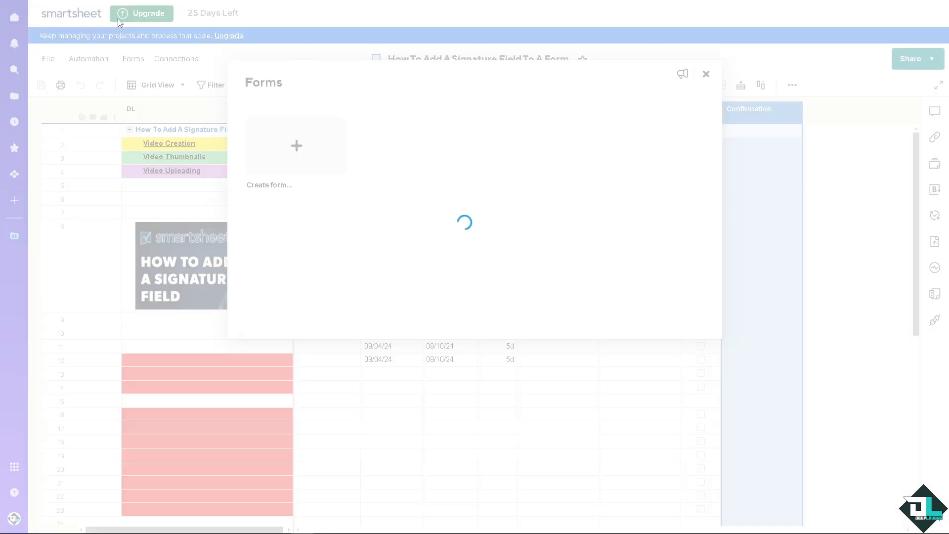
left_click(454, 212)
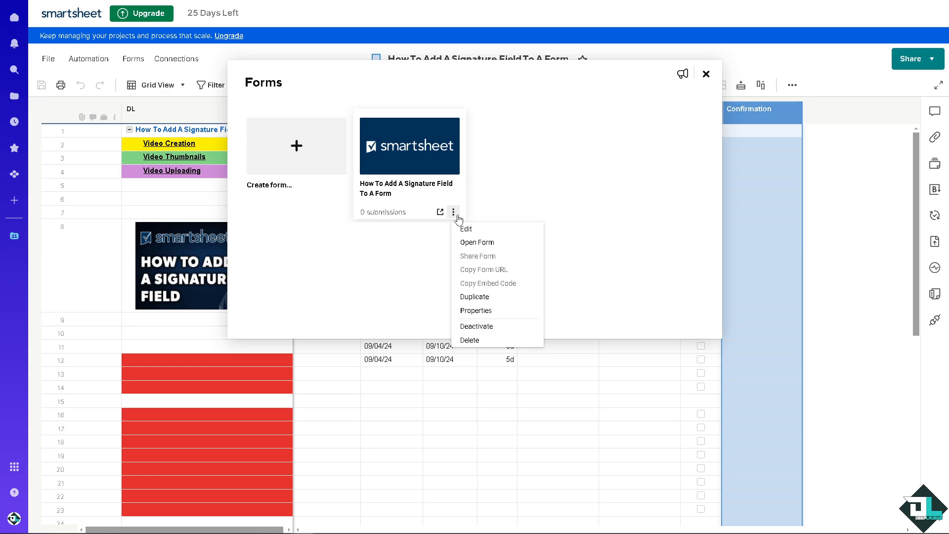
left_click(483, 314)
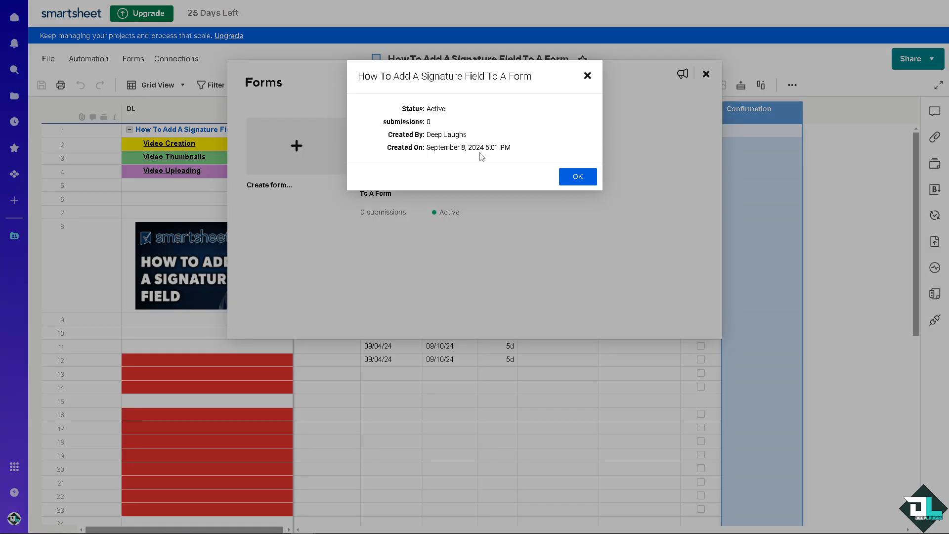
left_click(576, 177)
Deactivate the signature form and activate it again.
left_click(453, 213)
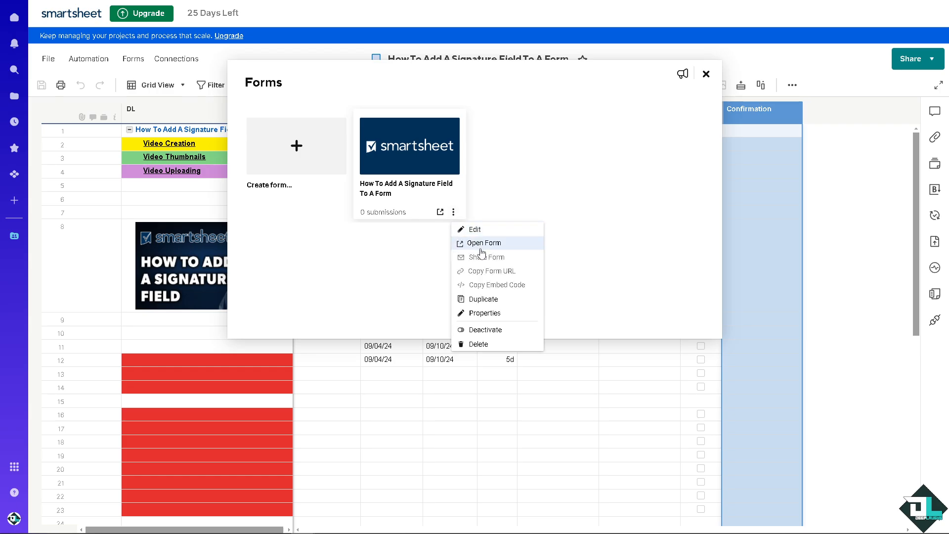
left_click(499, 335)
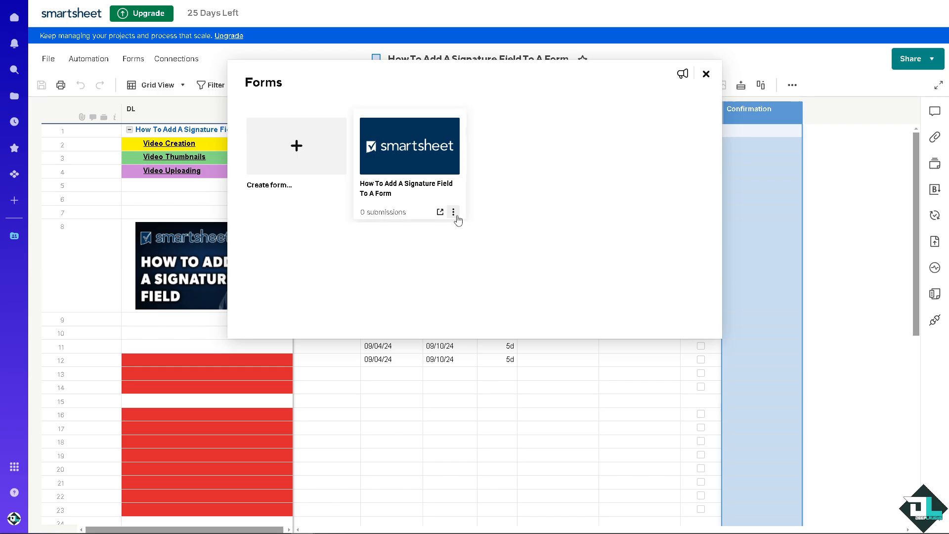
left_click(456, 216)
left_click(496, 332)
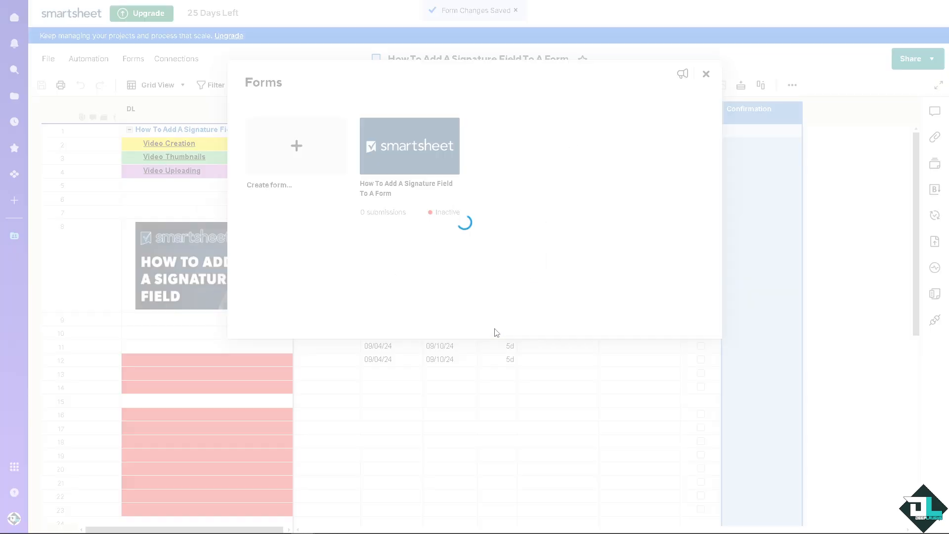
Duplicate the "How To Add A Signature Field To A Form" form and return to the sheet grid.
left_click(454, 212)
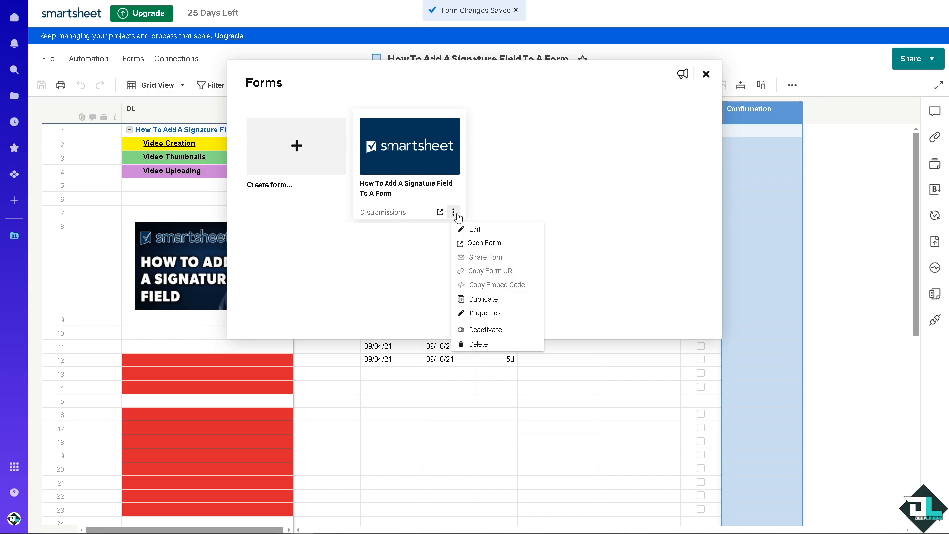
left_click(494, 300)
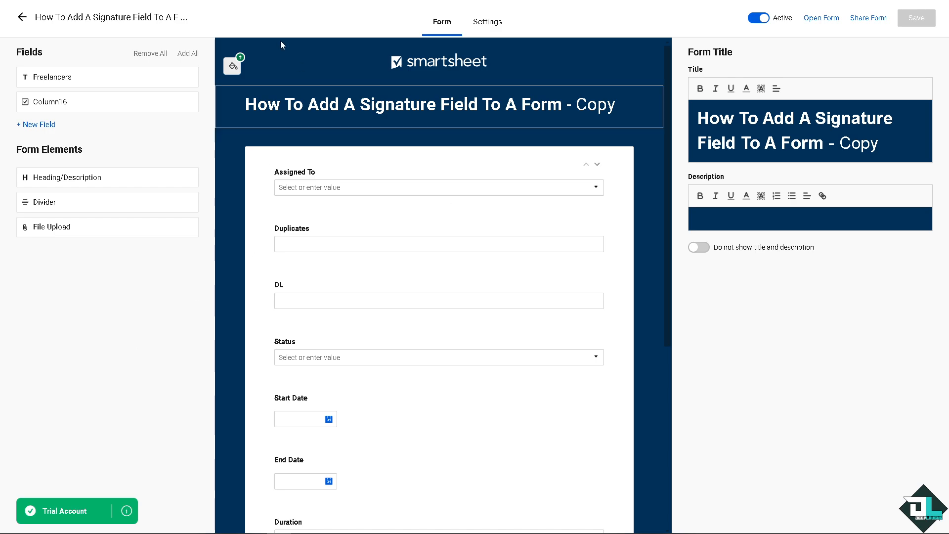
left_click(73, 17)
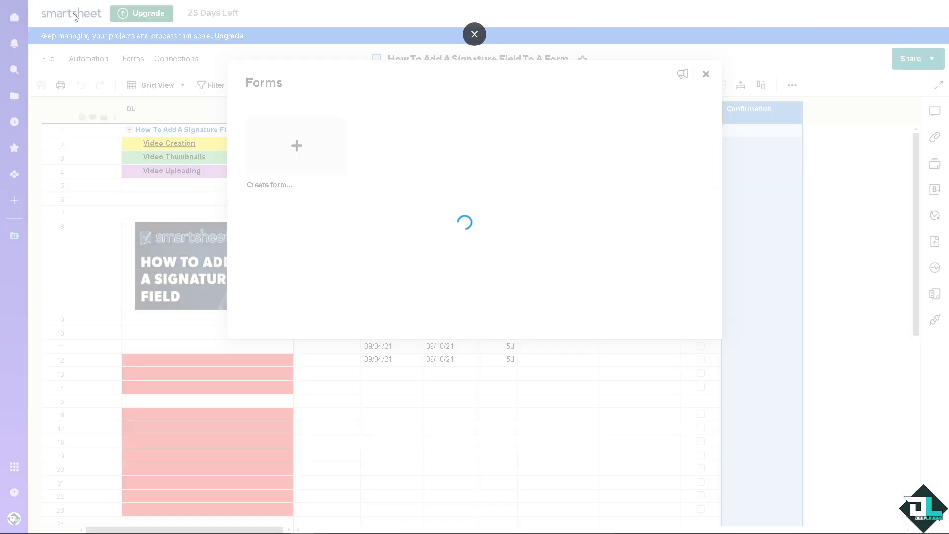
left_click(706, 75)
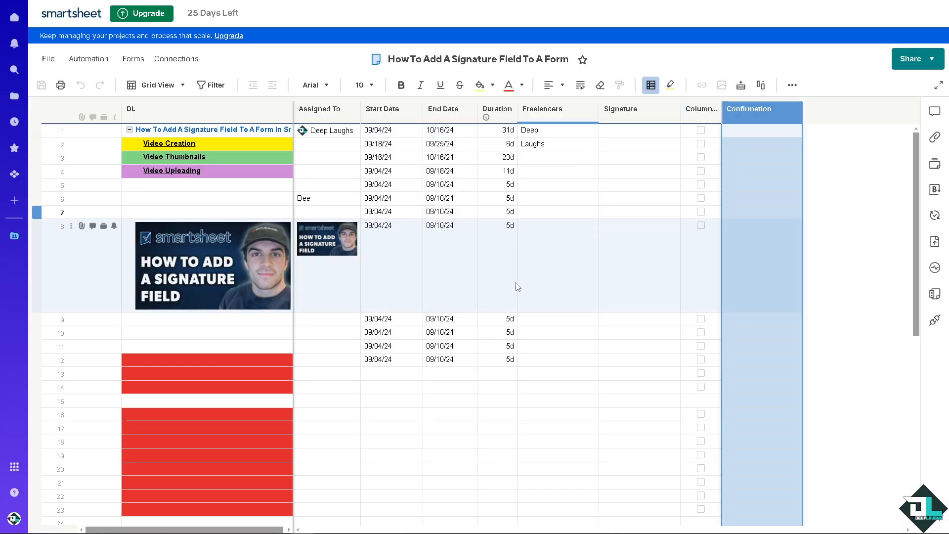
Open the preview of the image in row 8 of the DL column.
double_click(260, 275)
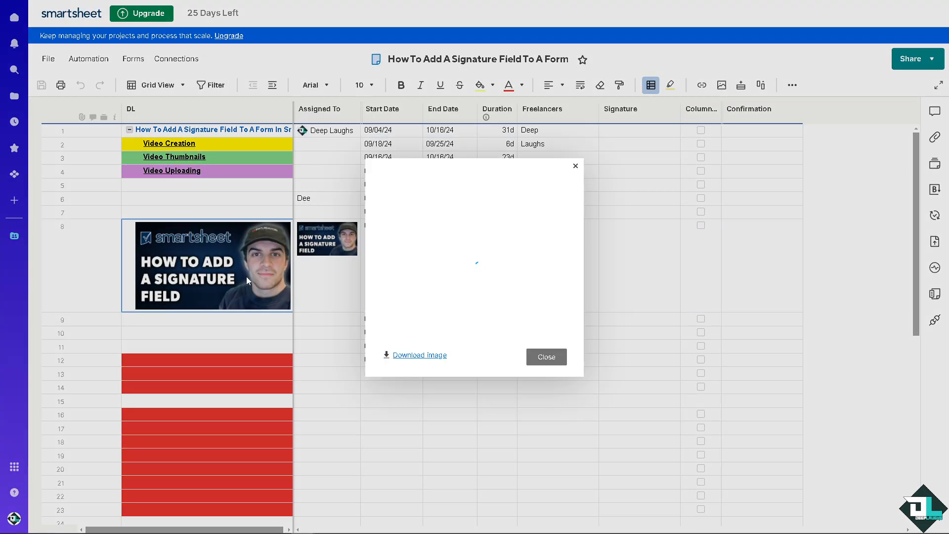